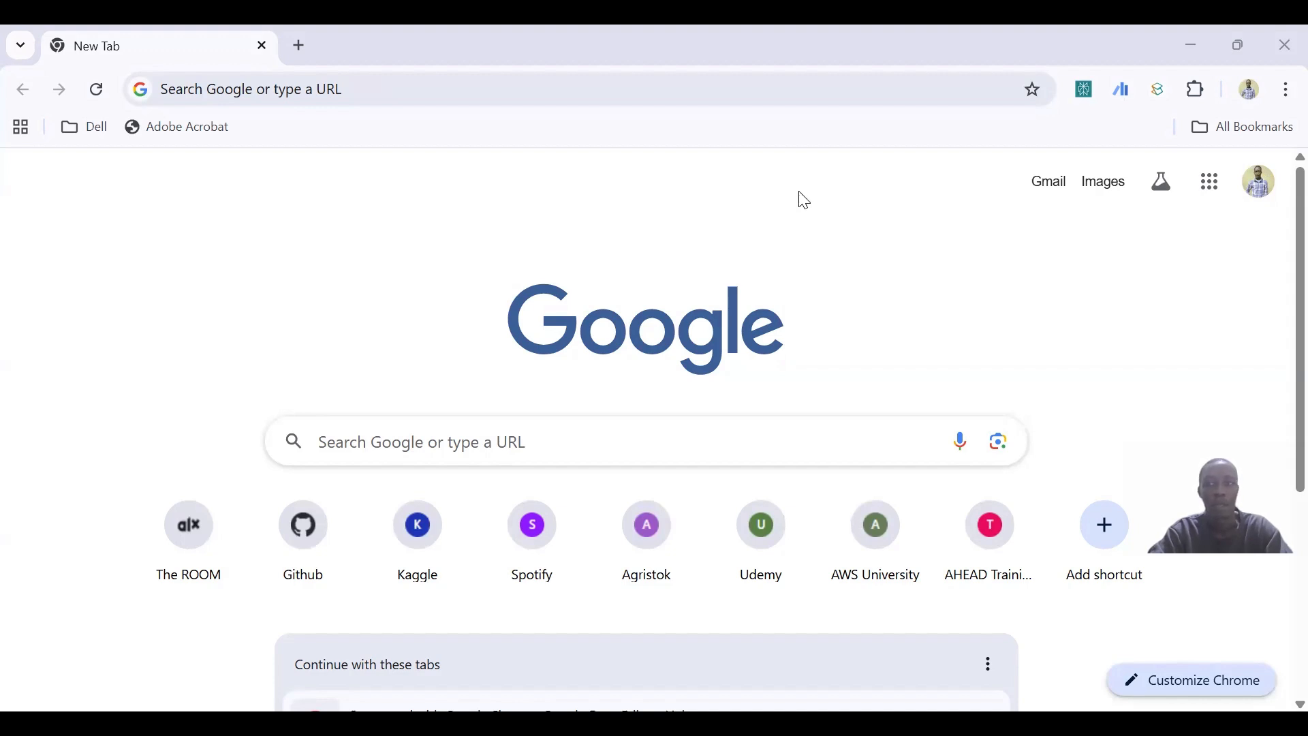
pyautogui.click(1220, 196)
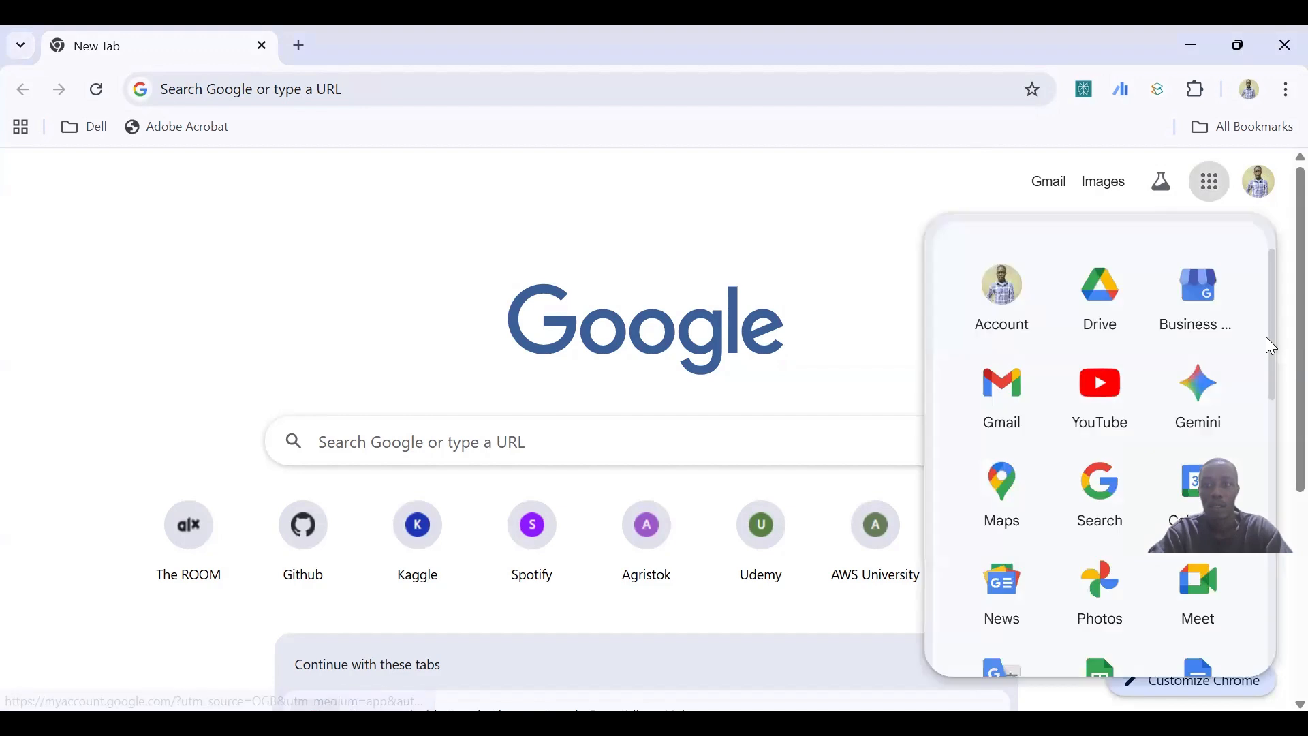
pyautogui.moveTo(1272, 342); pyautogui.dragTo(1272, 407)
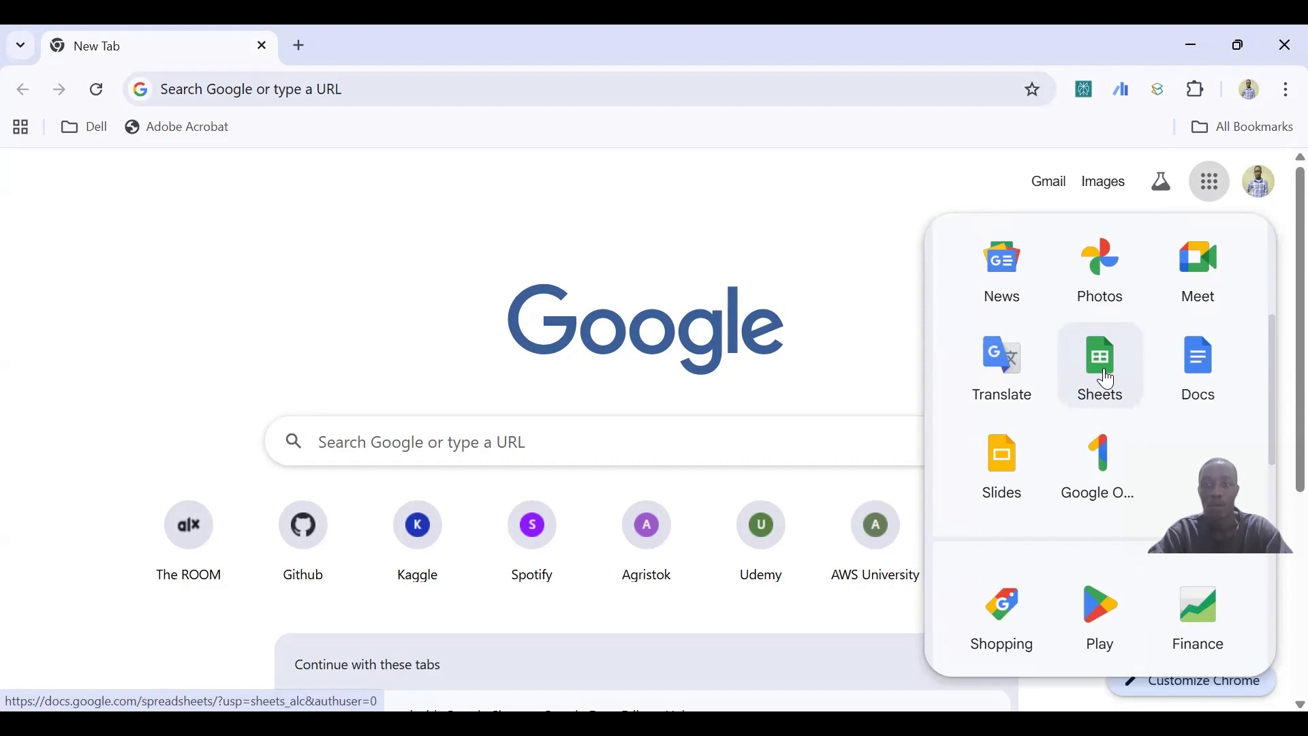
pyautogui.click(793, 240)
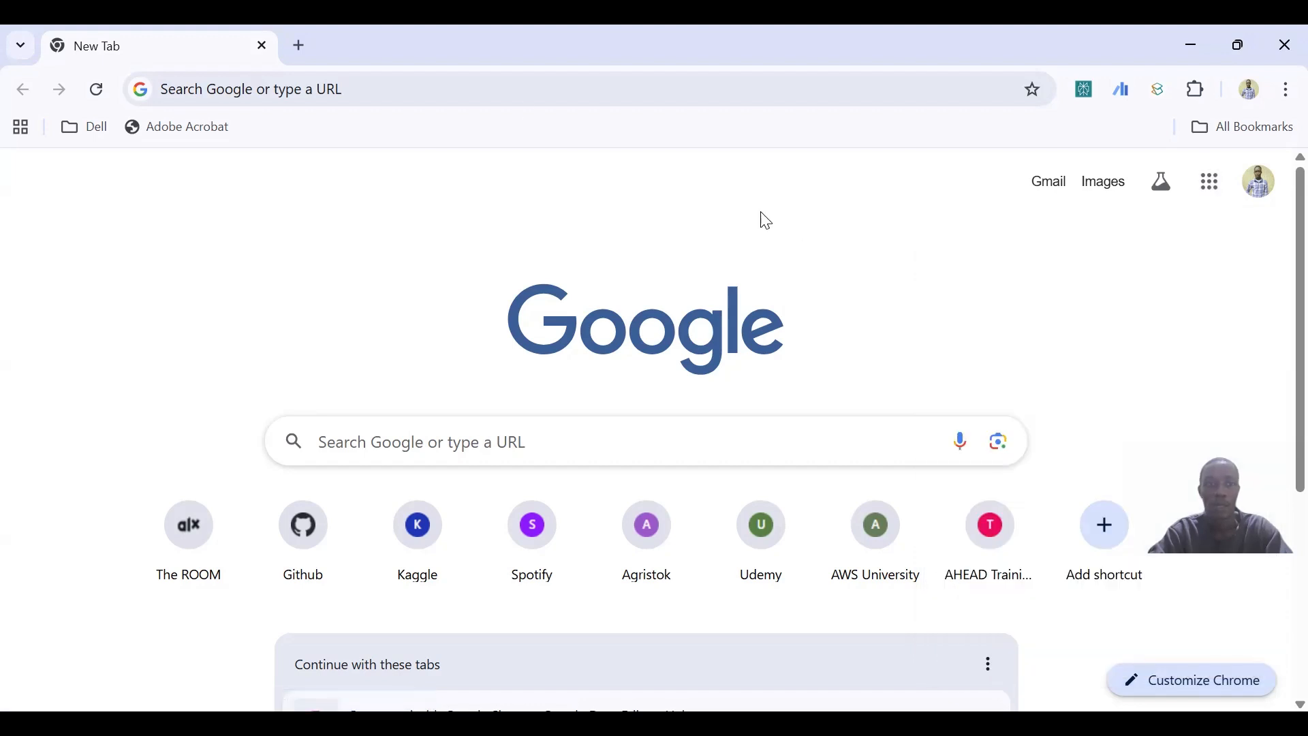
# Load google.com in the current tab, then return to a new tab page
pyautogui.click(427, 97)
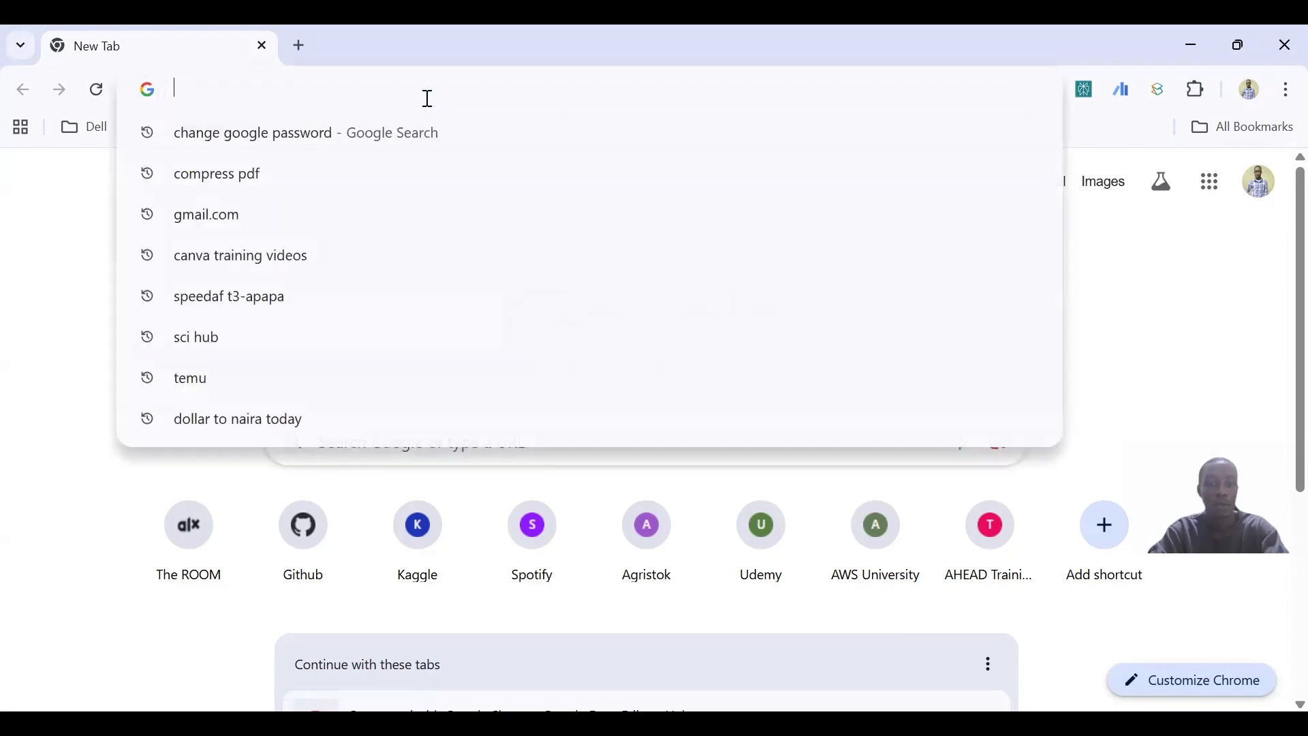
pyautogui.write('google.com')
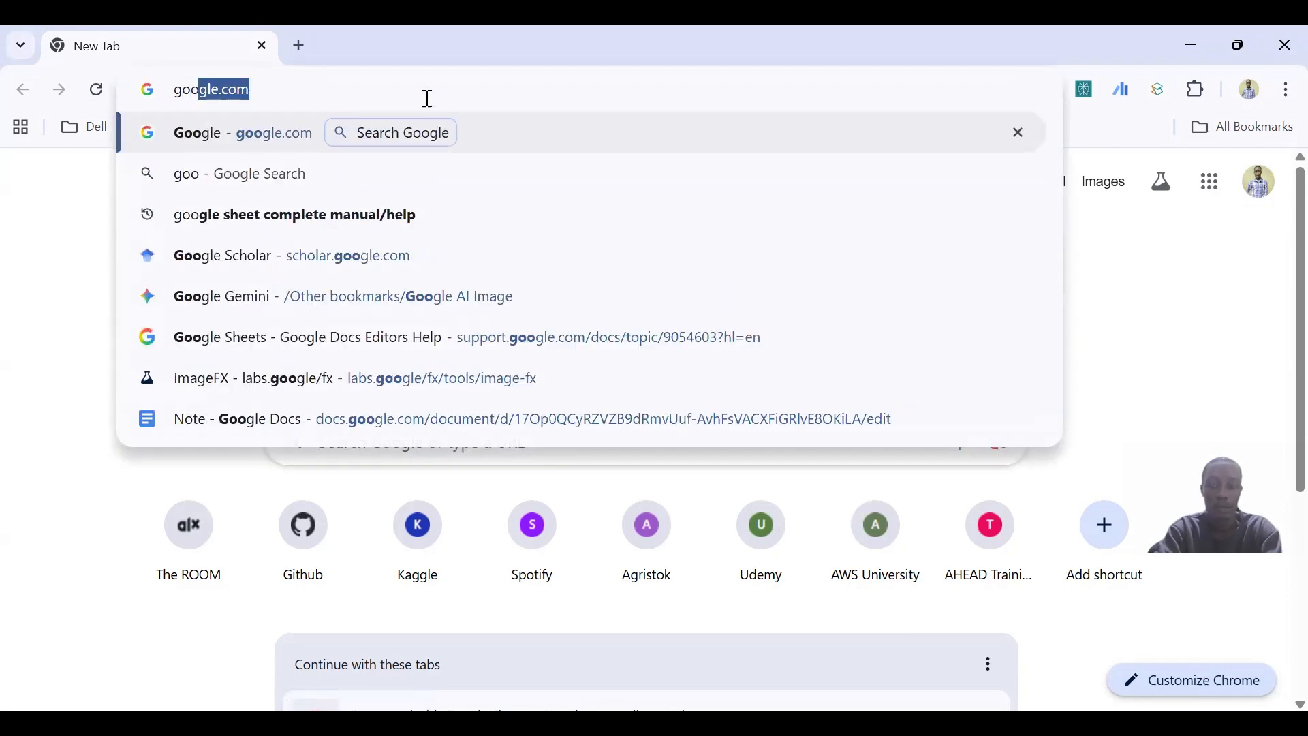
pyautogui.press('Return')
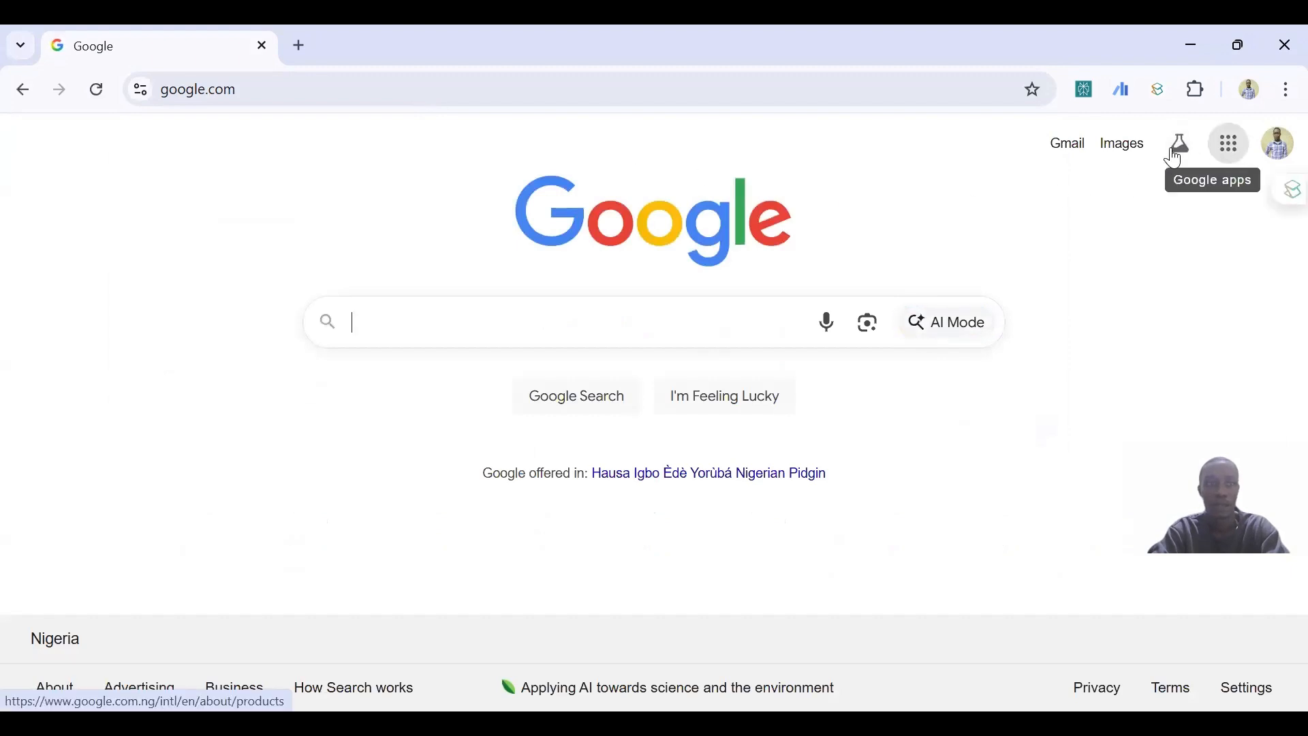
pyautogui.click(292, 55)
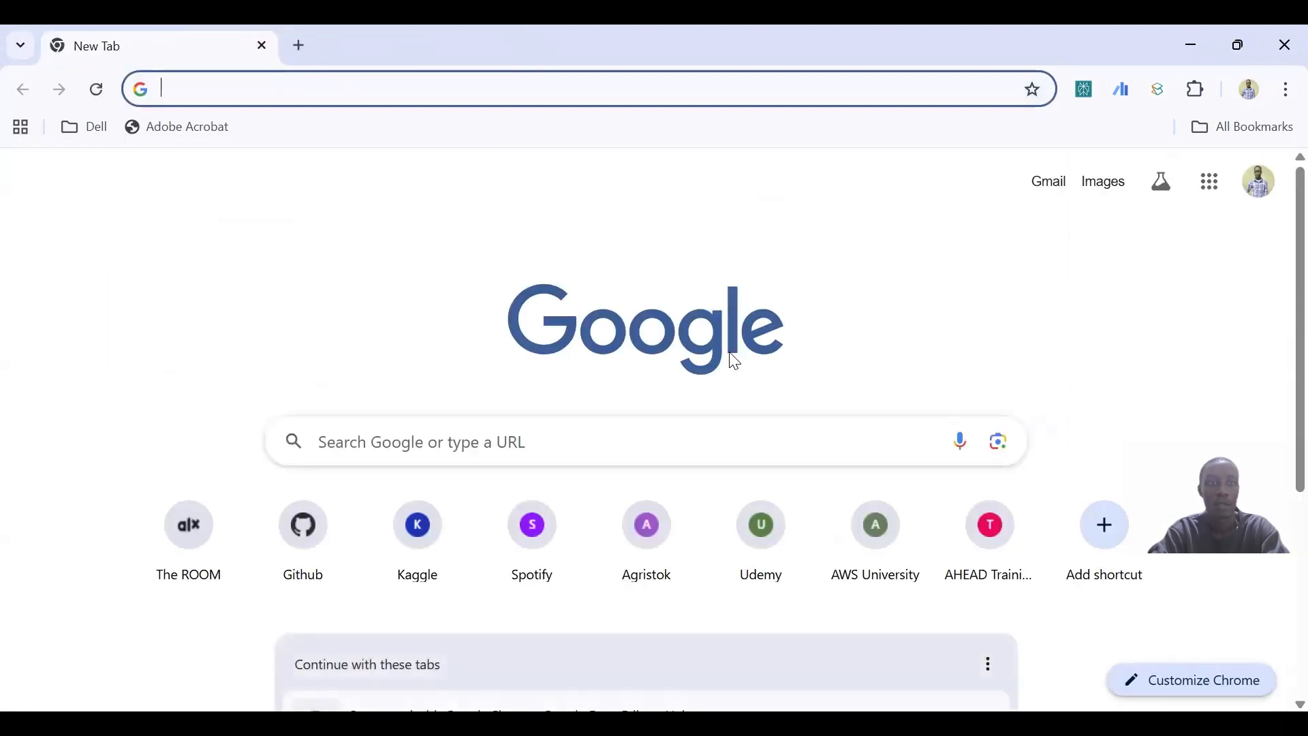
# Open Google Sheets from the Google apps launcher
pyautogui.click(1215, 194)
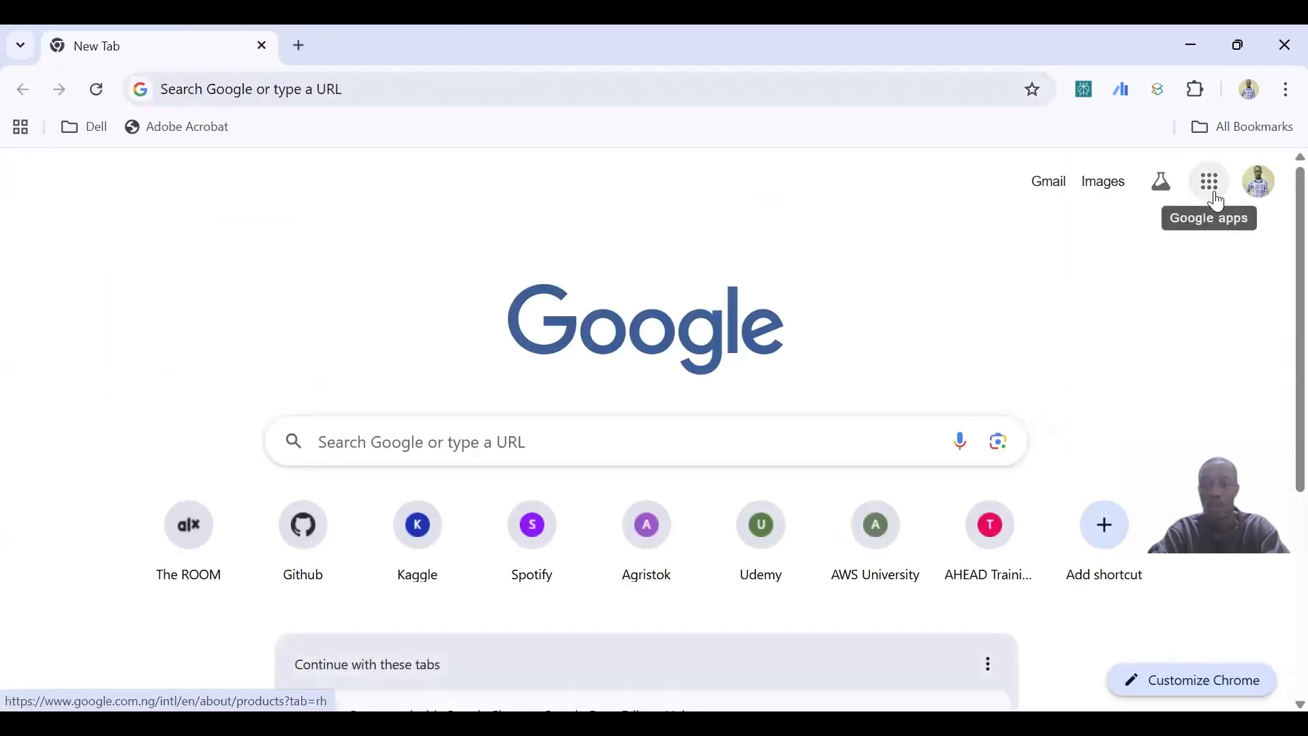
pyautogui.click(1215, 198)
pyautogui.scroll(-5, 1271, 394)
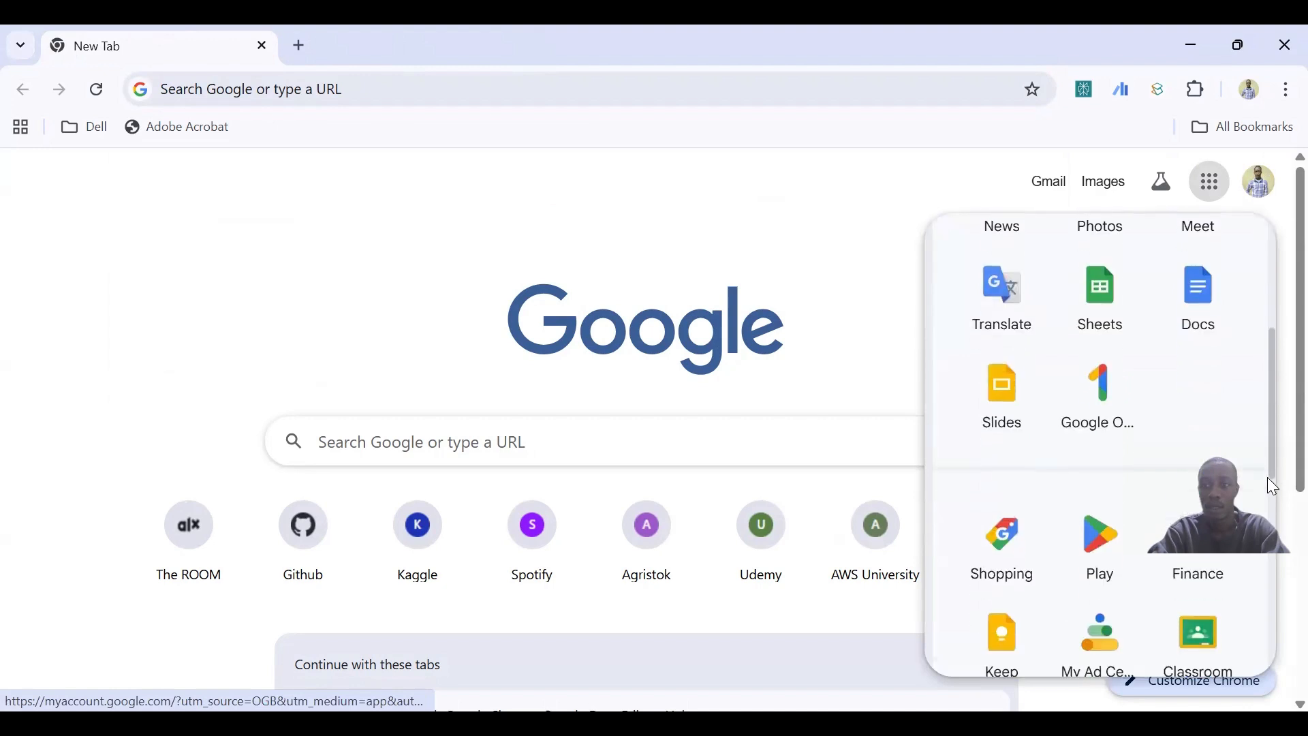
pyautogui.scroll(-1, 1268, 481)
pyautogui.click(1099, 283)
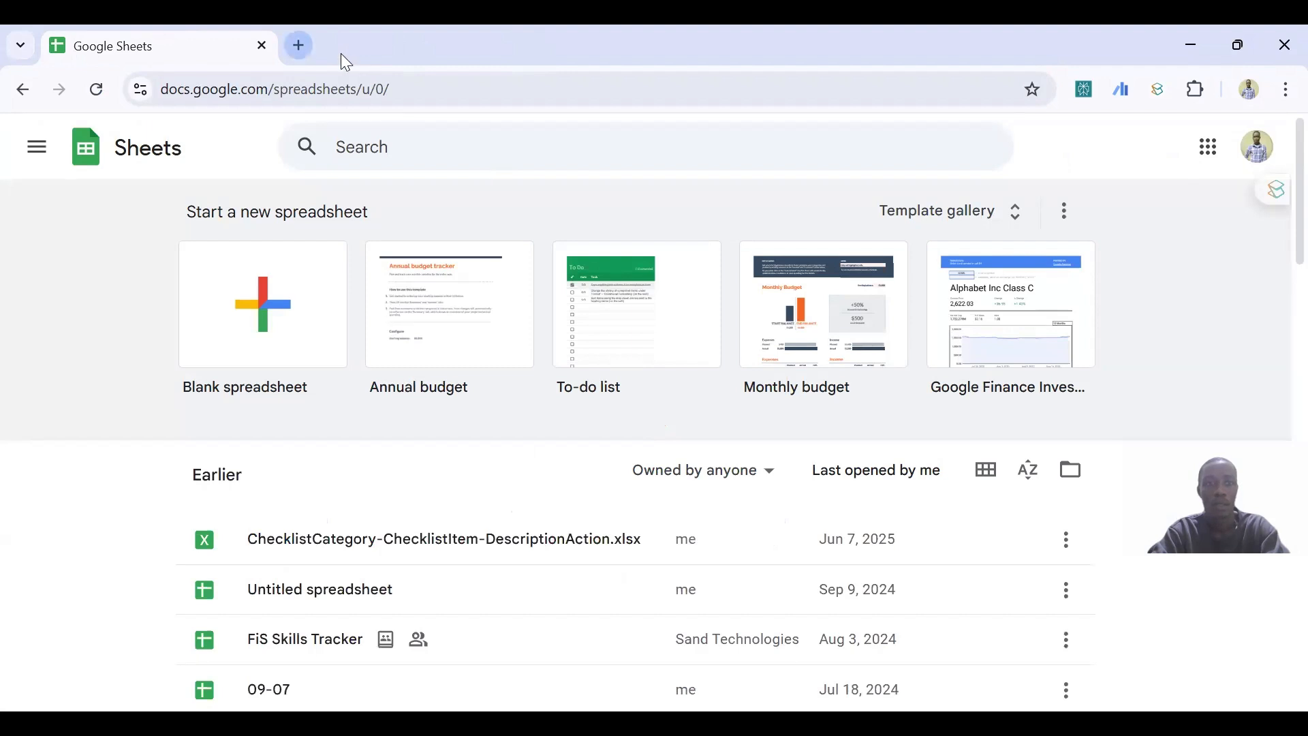
# Open sheets.google.com in a second browser tab, then close the extra tab
pyautogui.hotkey('ctrl', 't')
pyautogui.click(308, 86)
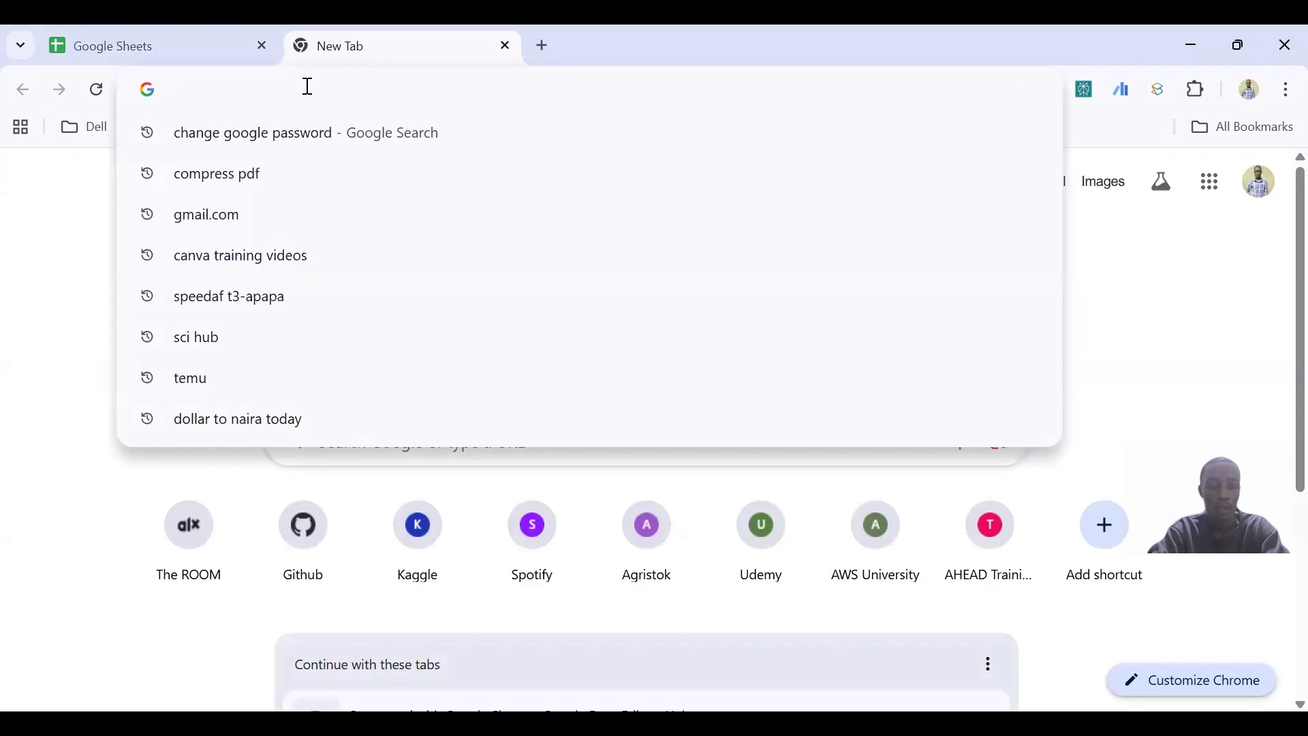
pyautogui.write('sheets.google.com')
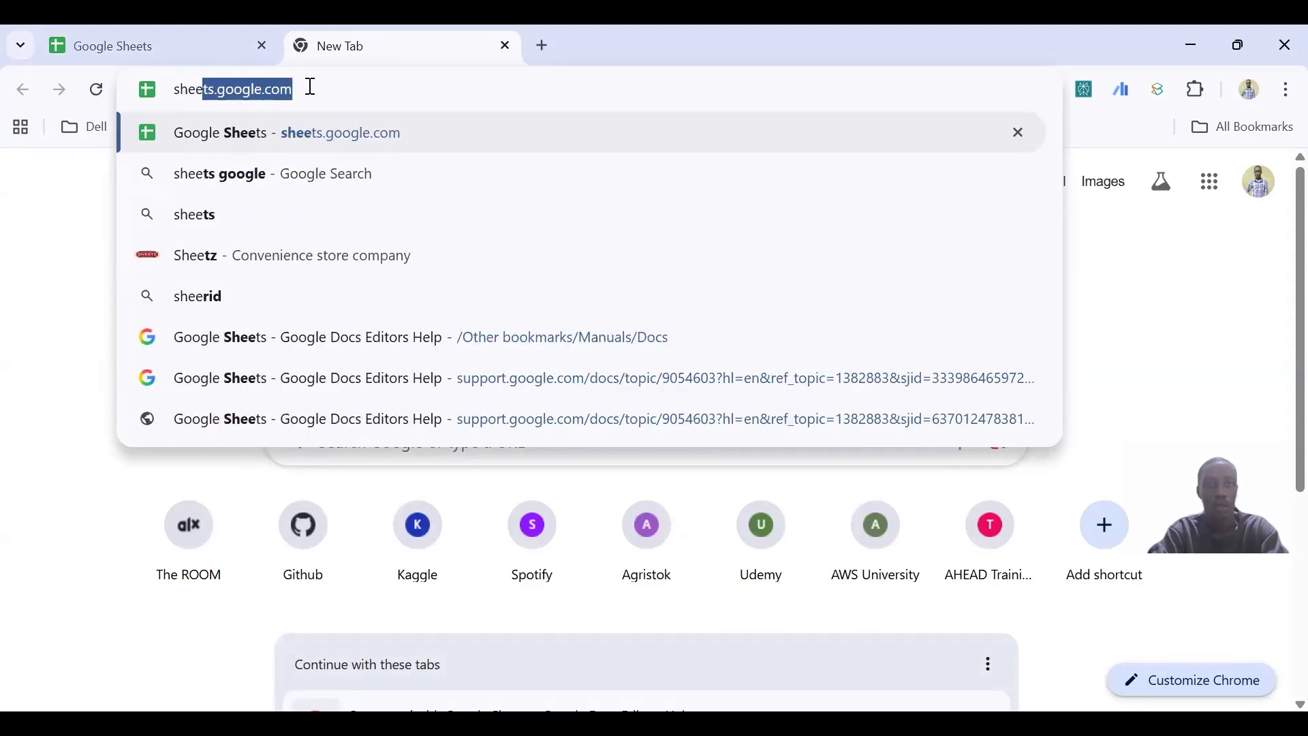
pyautogui.press('Return')
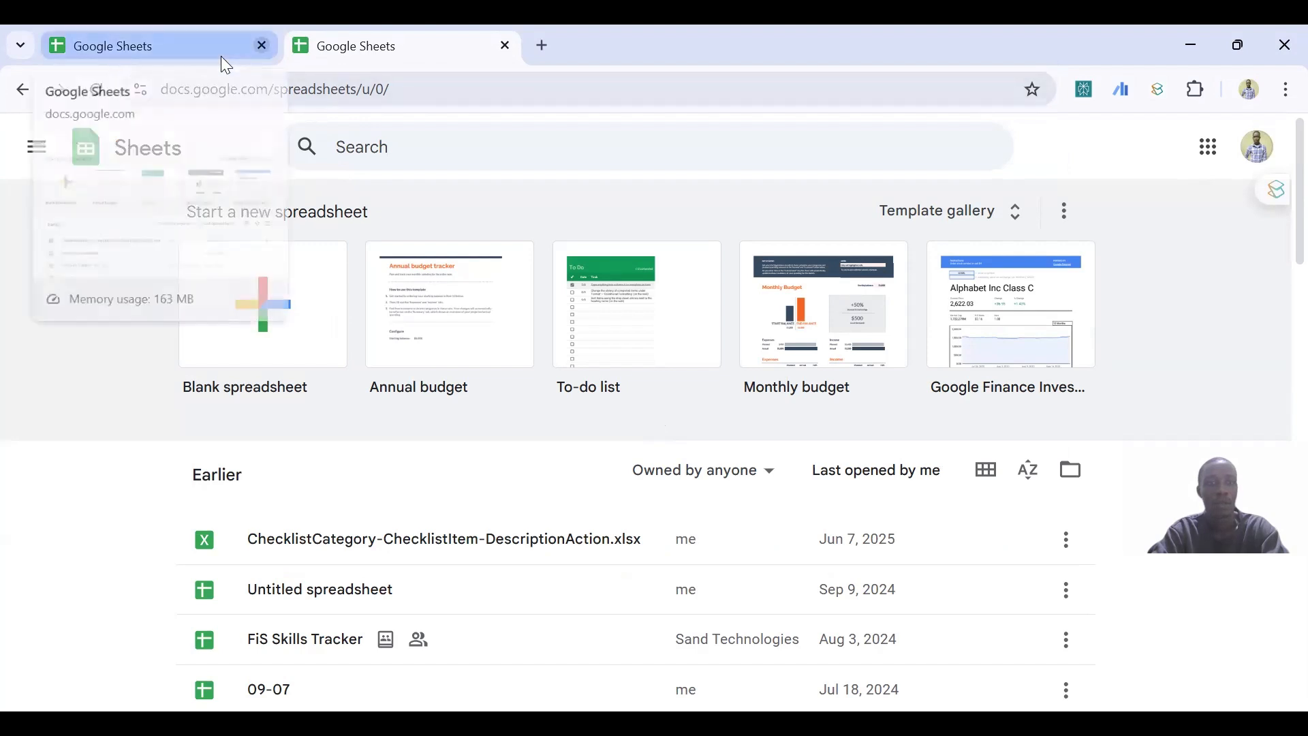
pyautogui.hotkey('ctrl', 'w')
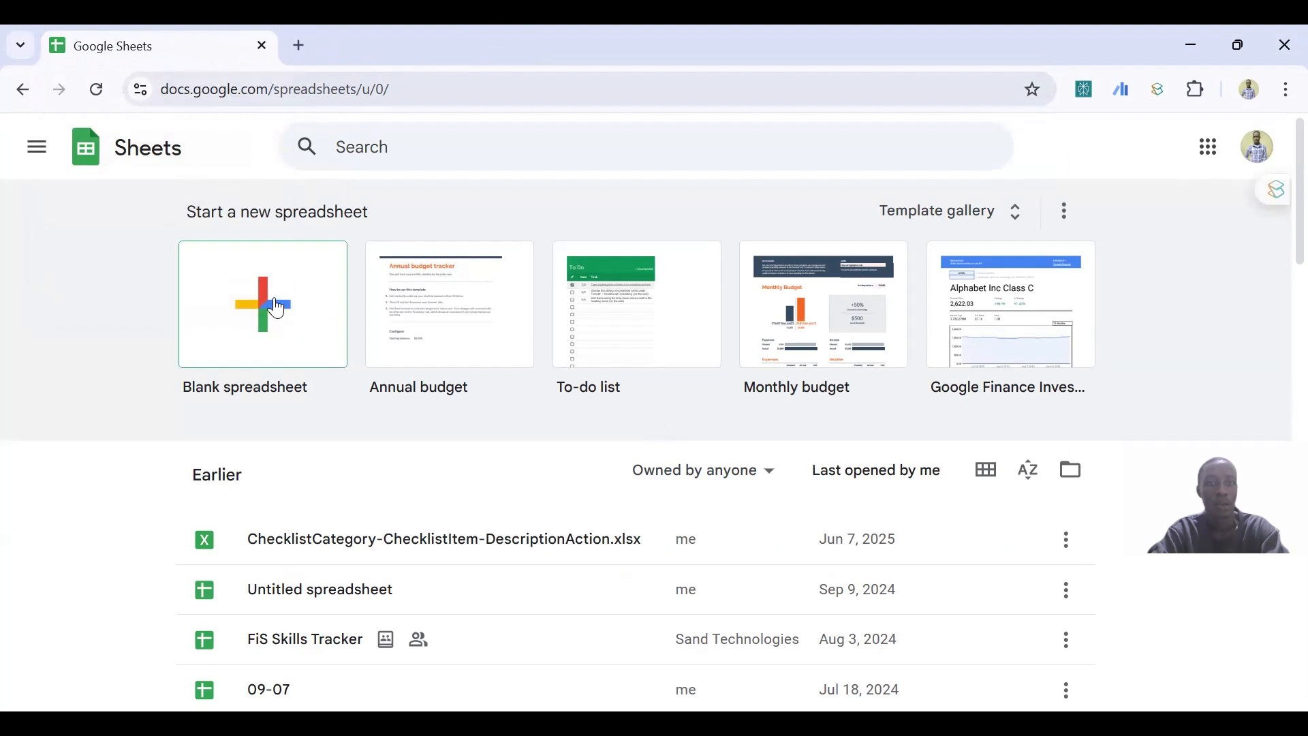
# Create a blank spreadsheet with the Tables suggestions dismissed and rename it as "New Sheet"
pyautogui.click(276, 308)
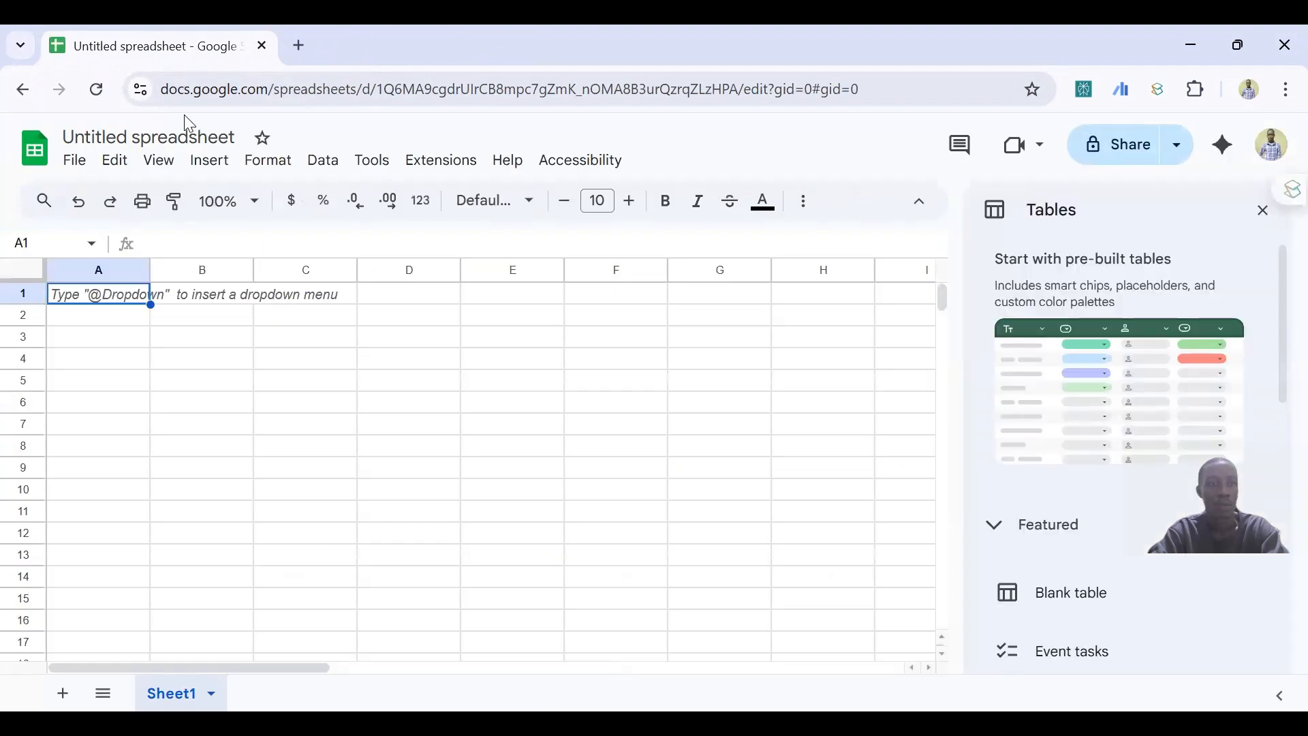
pyautogui.click(1266, 213)
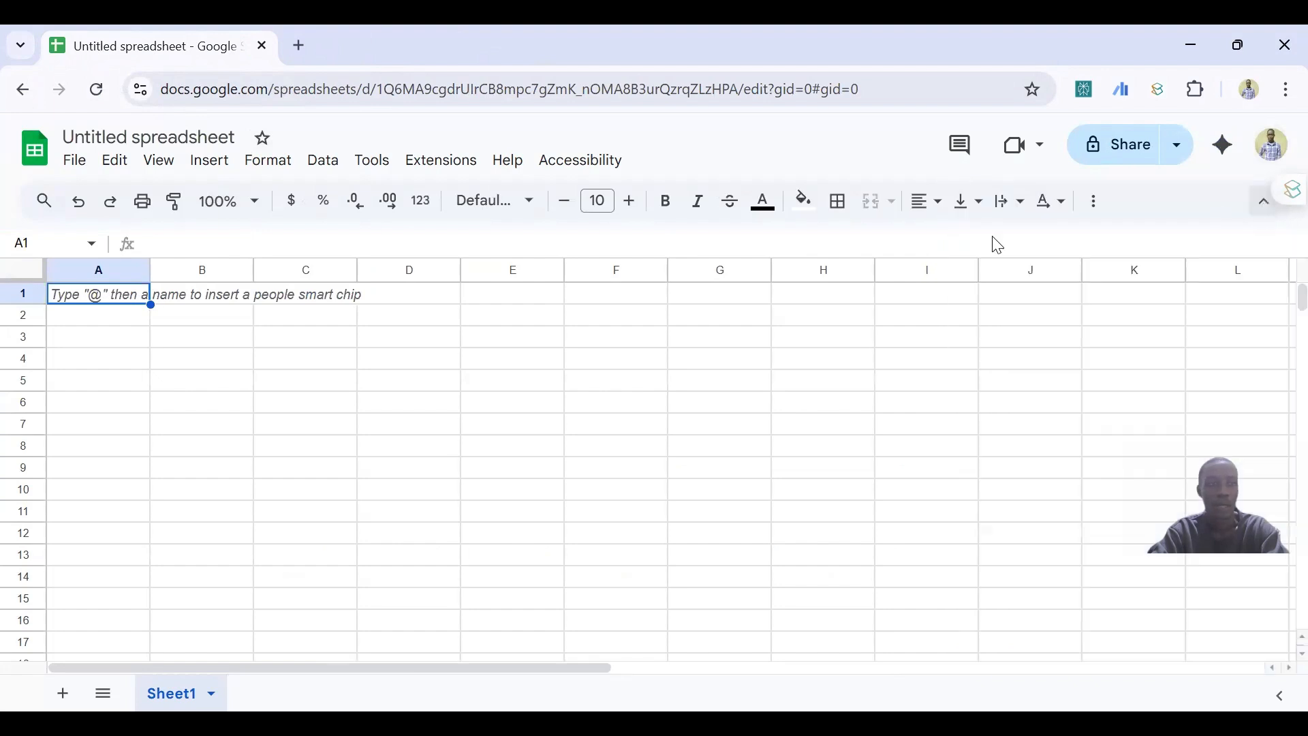
pyautogui.click(189, 138)
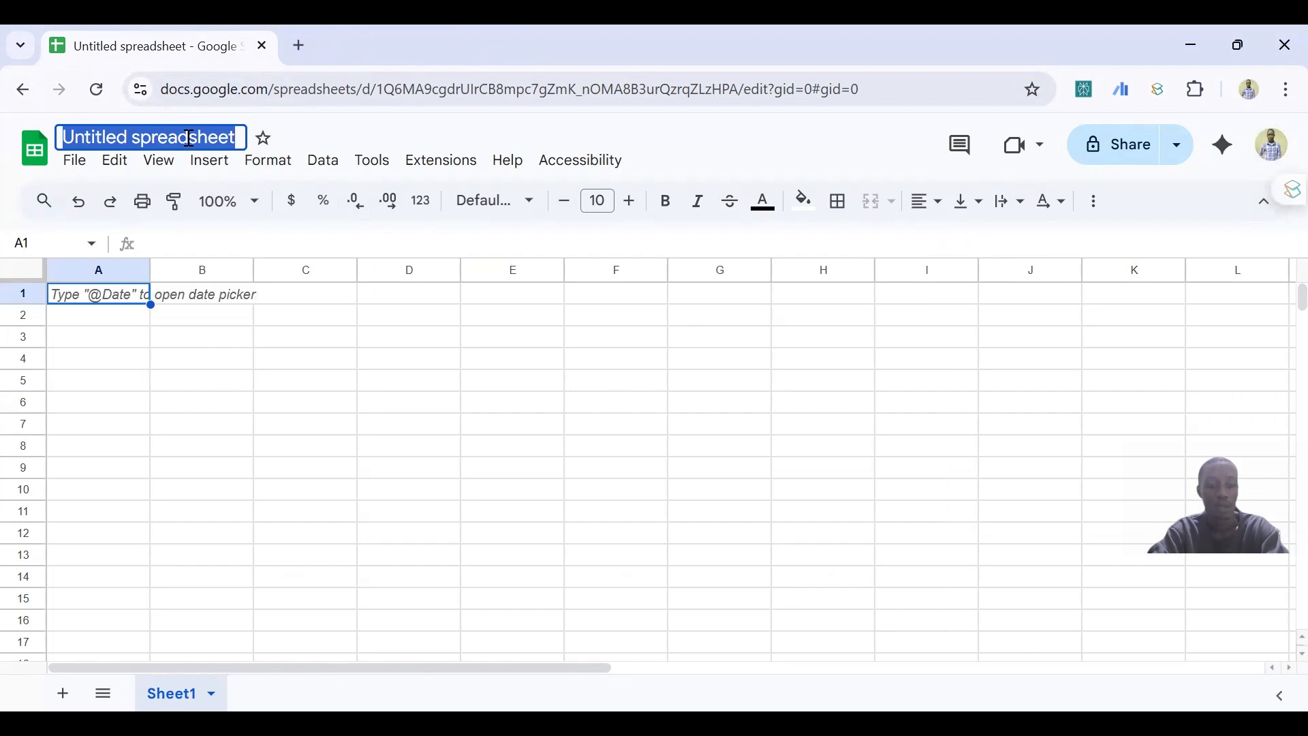
pyautogui.write('New Shee')
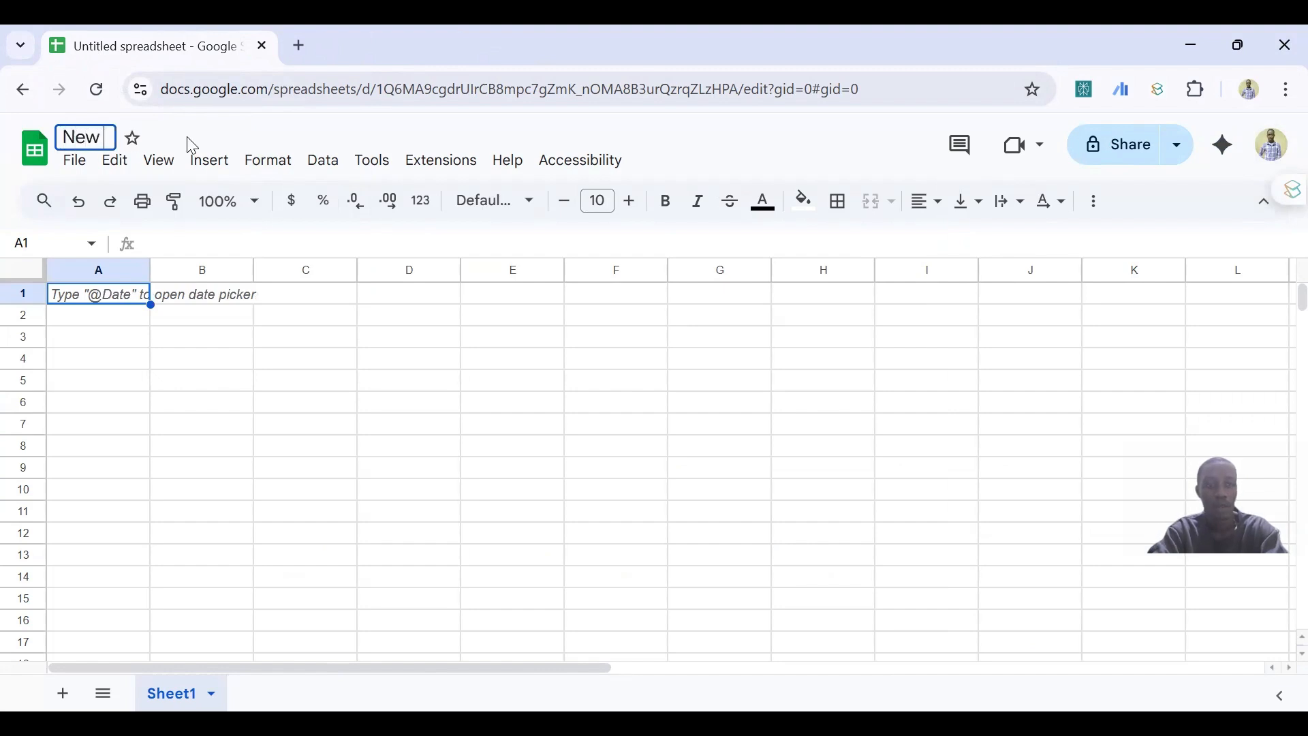
pyautogui.write('t')
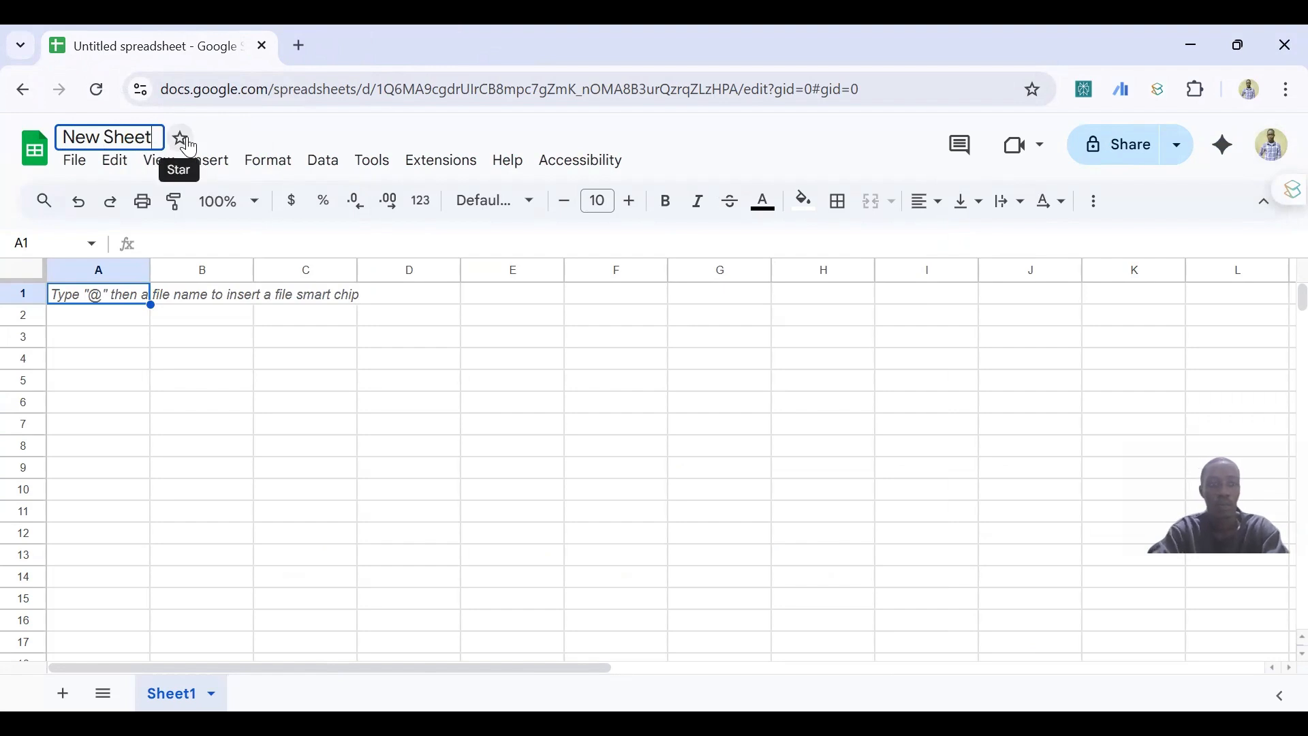
pyautogui.press('Return')
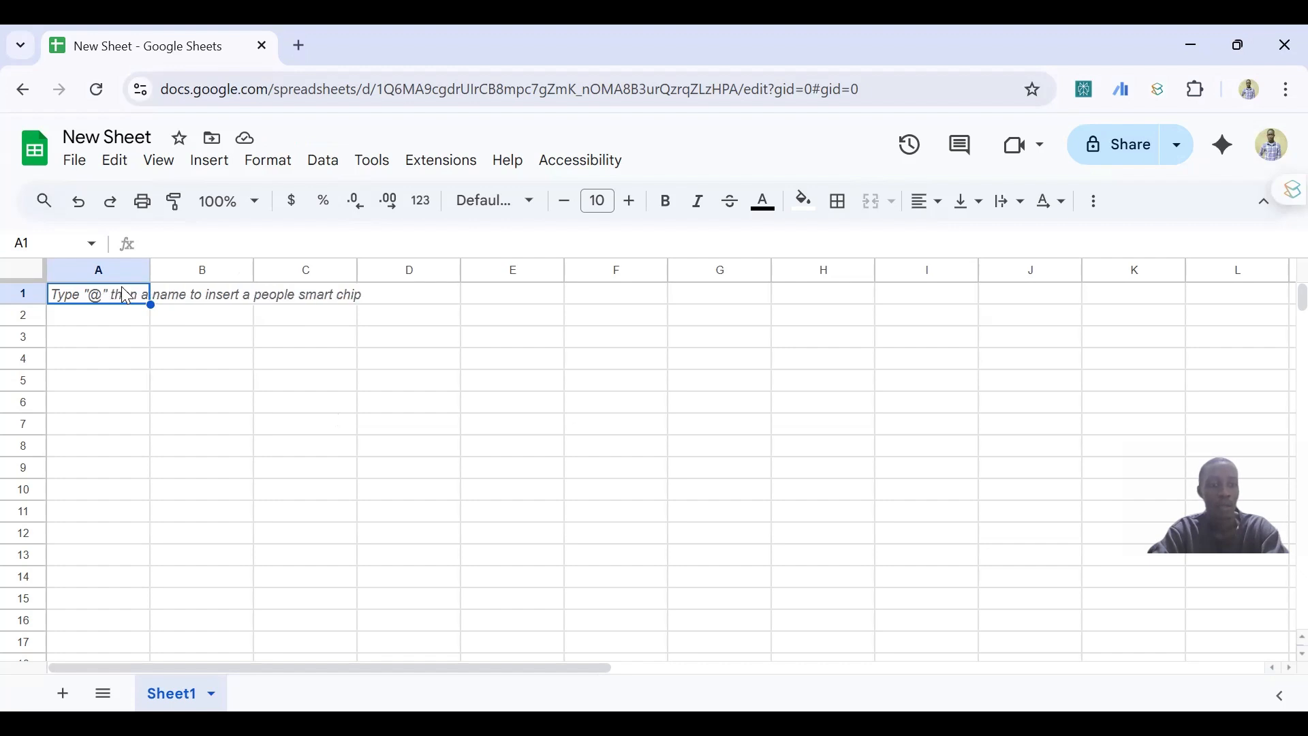
# Enter the column headers "Student" in A1 and "Scores" in B1
pyautogui.write('Stud')
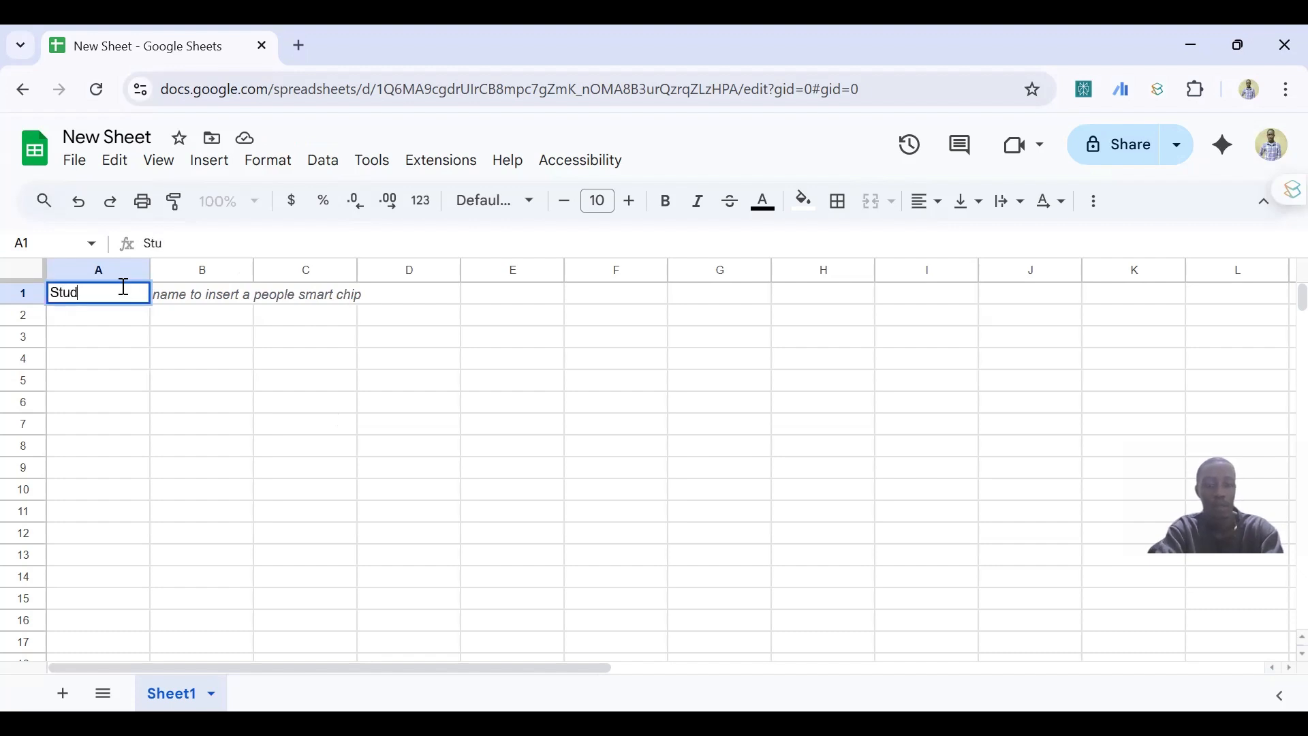
pyautogui.write('ent')
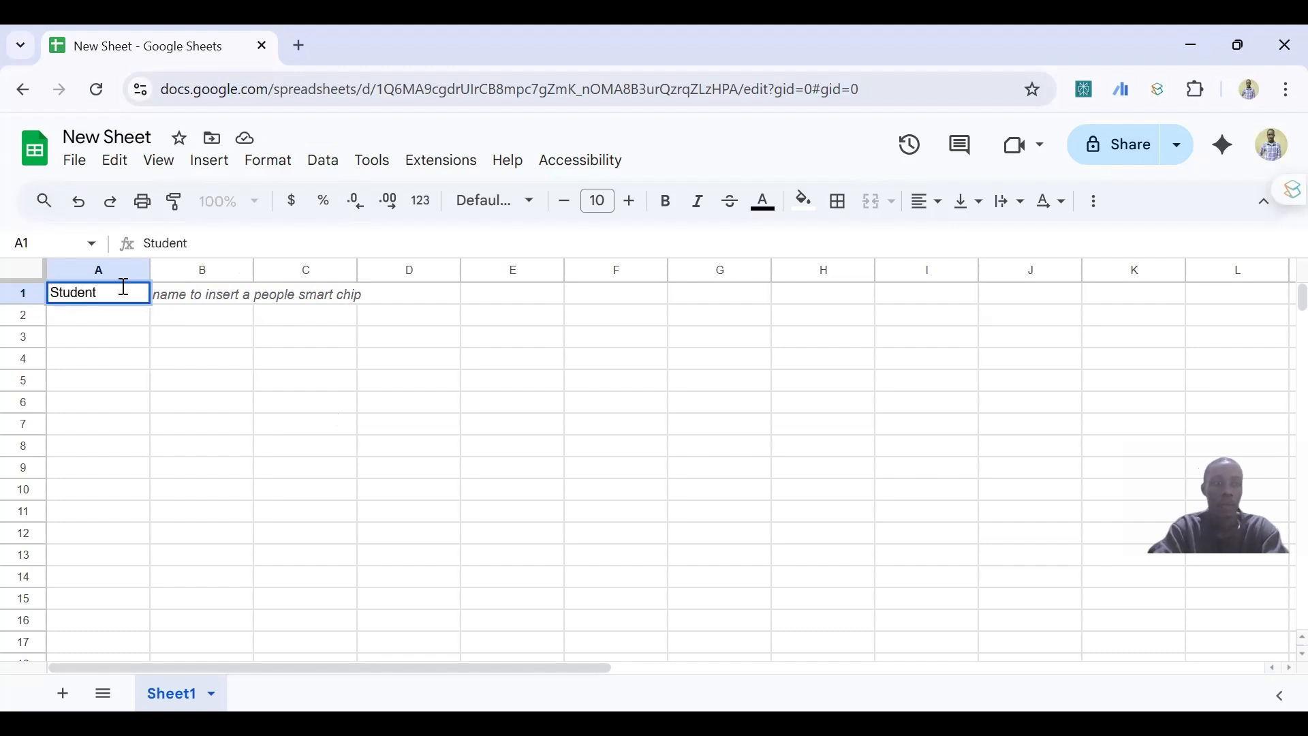
pyautogui.press('Tab')
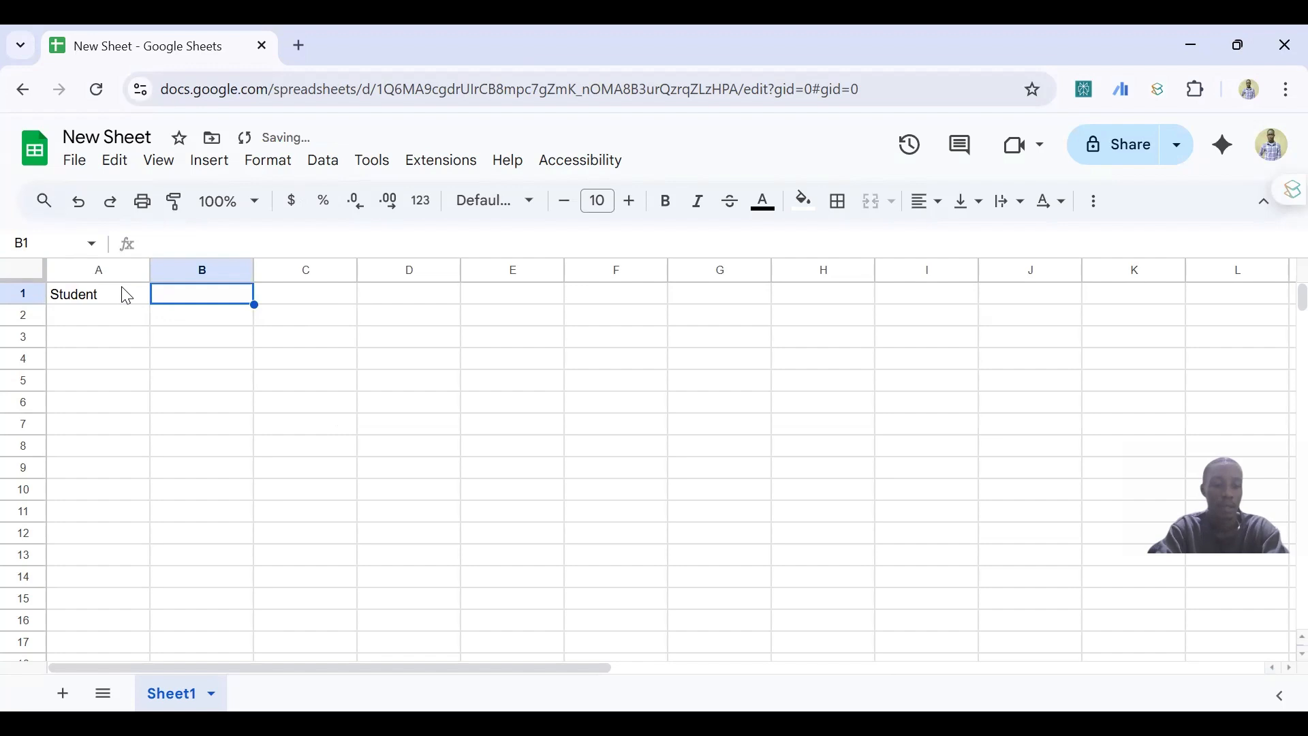
pyautogui.write('Scores')
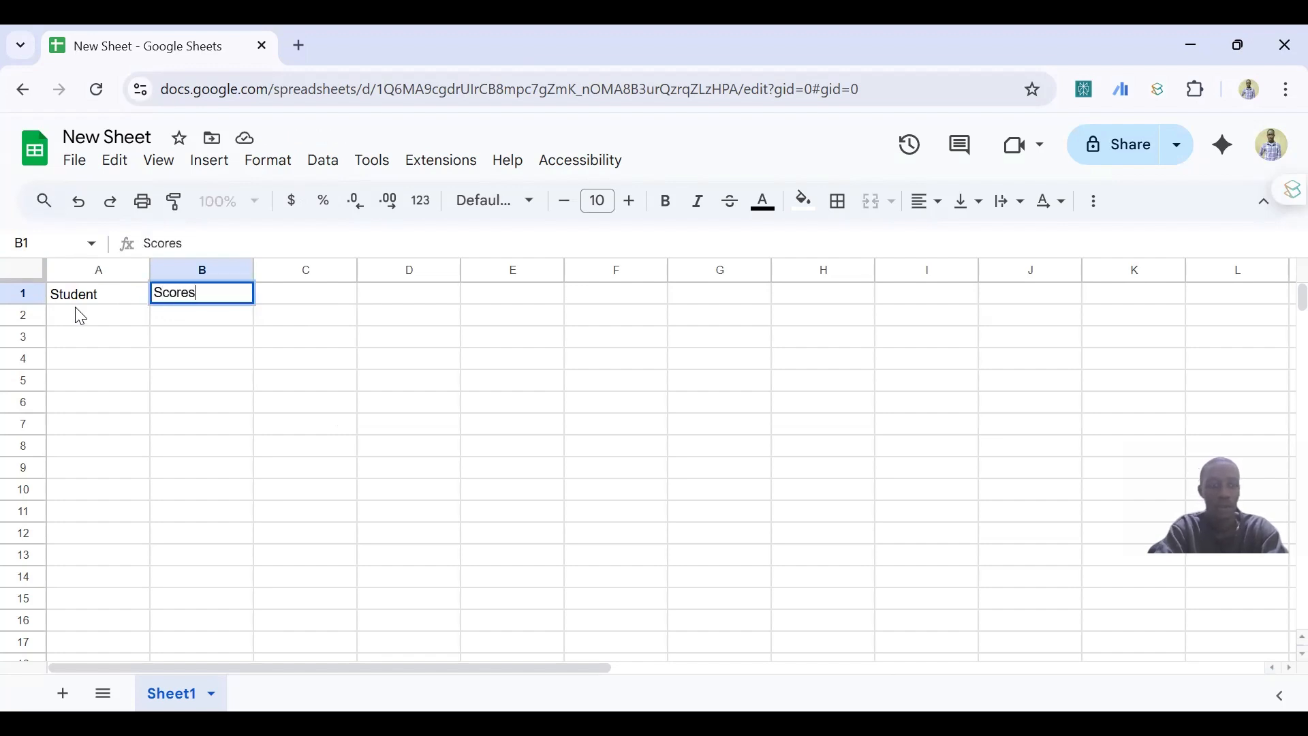
# Add the first record in row 2 with the student's name in A2 and a score of 40 in B2
pyautogui.click(67, 329)
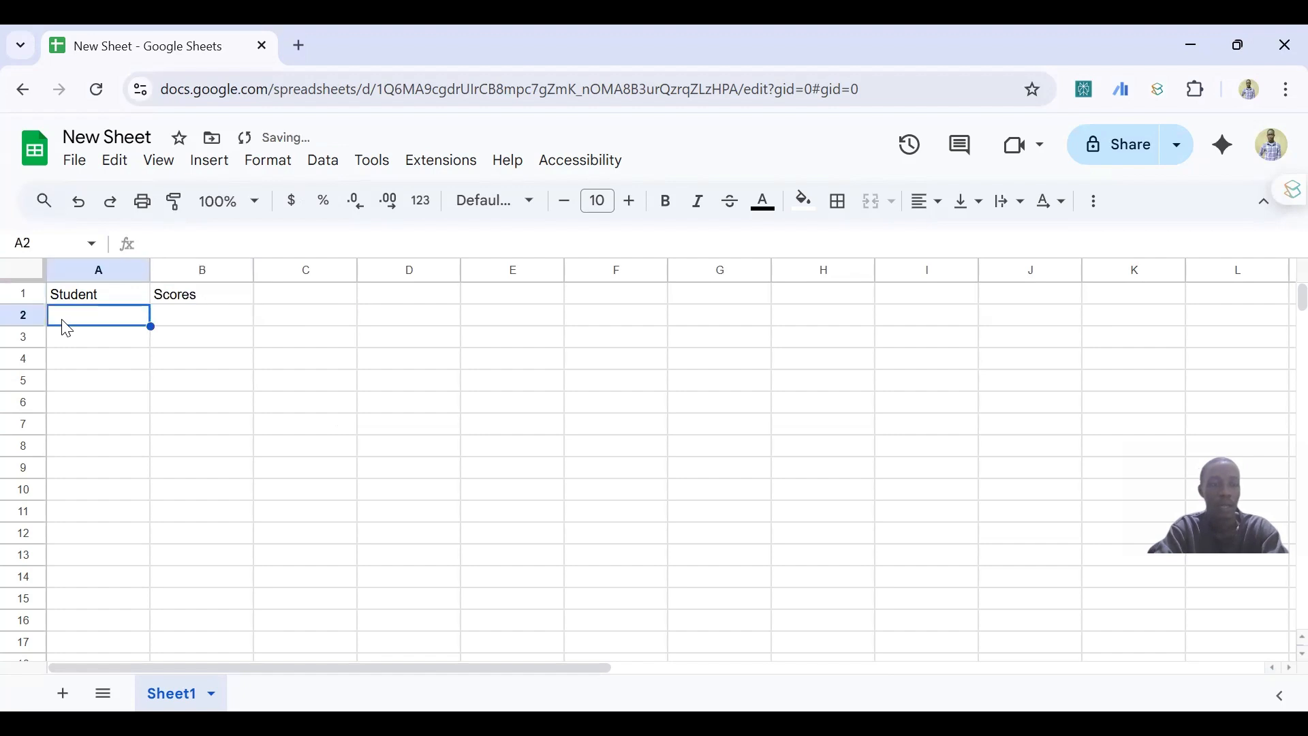
pyautogui.write('Adam')
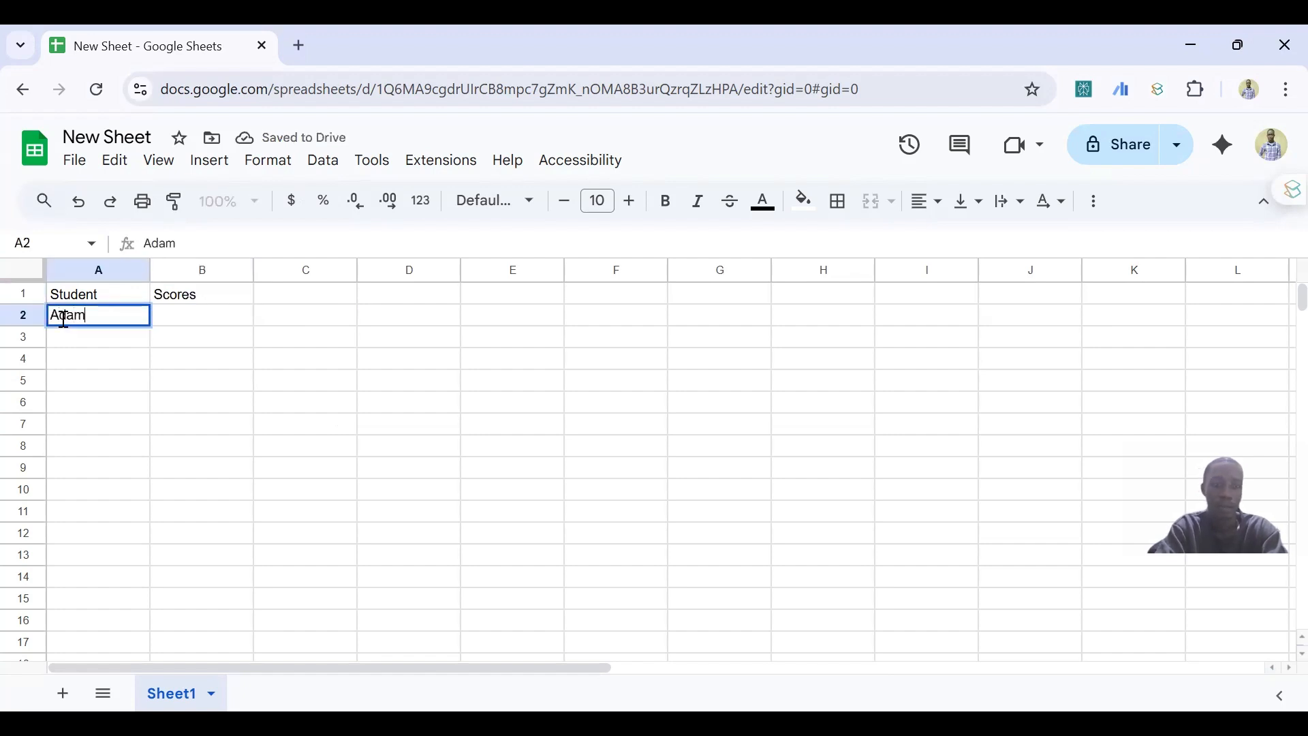
pyautogui.press('Tab')
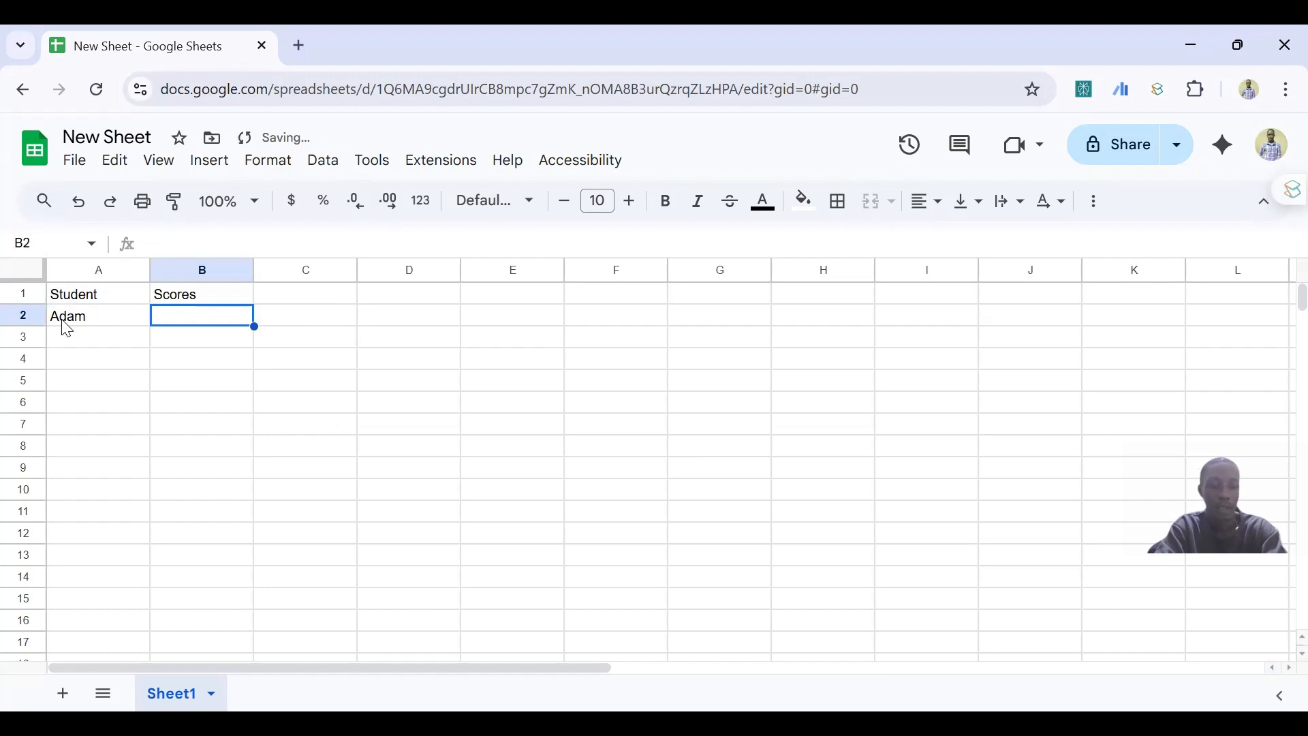
pyautogui.write('40')
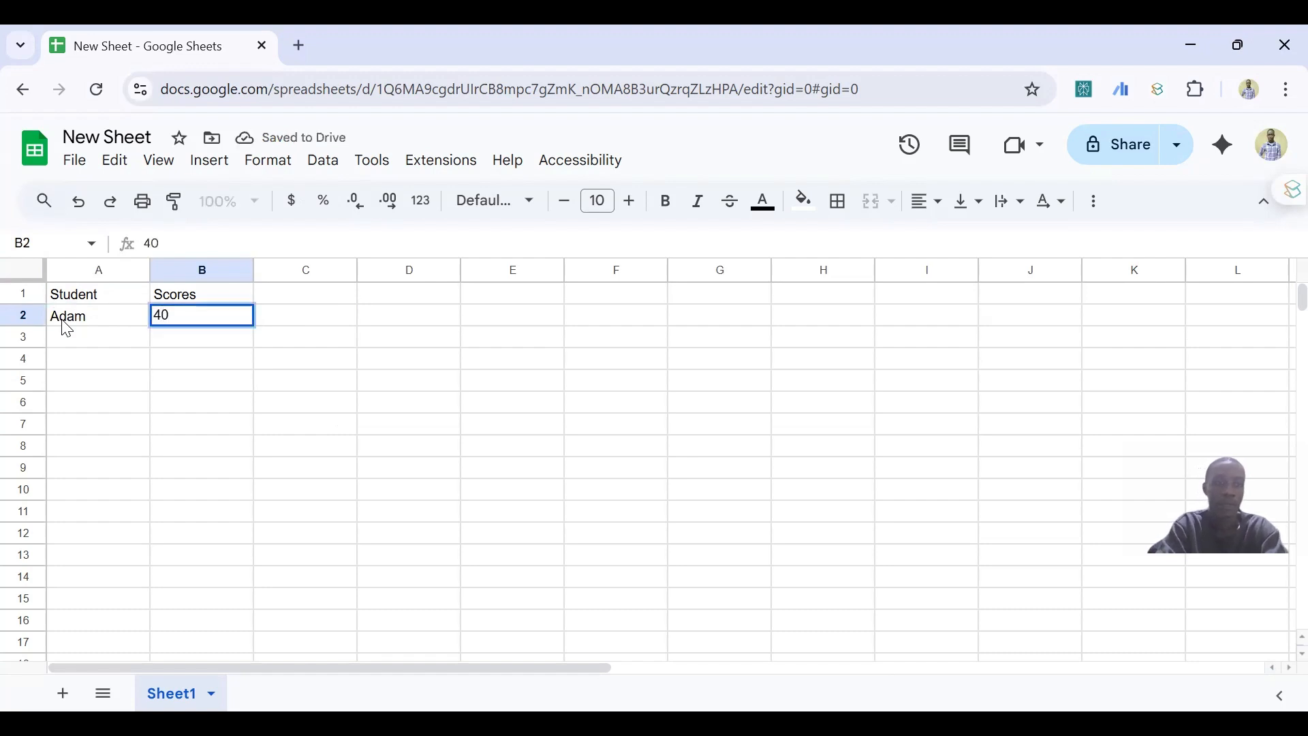
# Add the second record in row 3 with the student's name in A3 and a score of 50 in B3
pyautogui.click(71, 341)
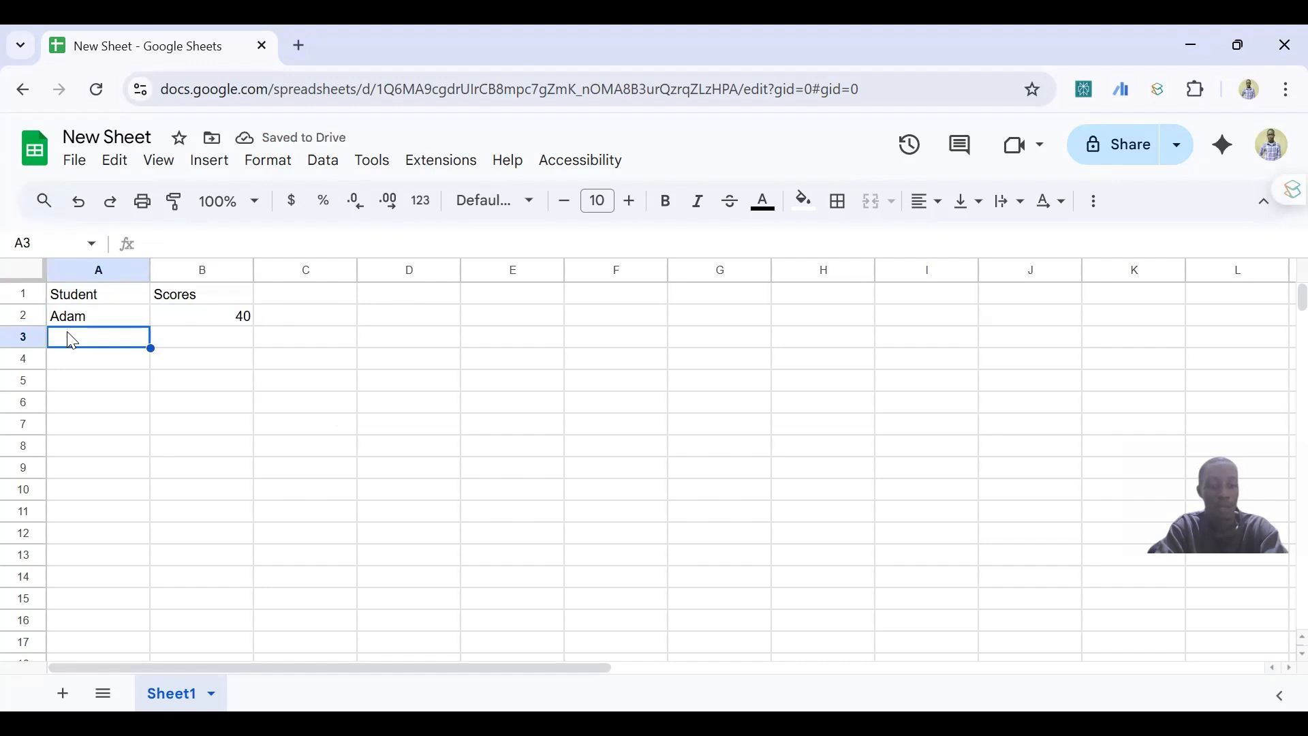
pyautogui.write('Bob')
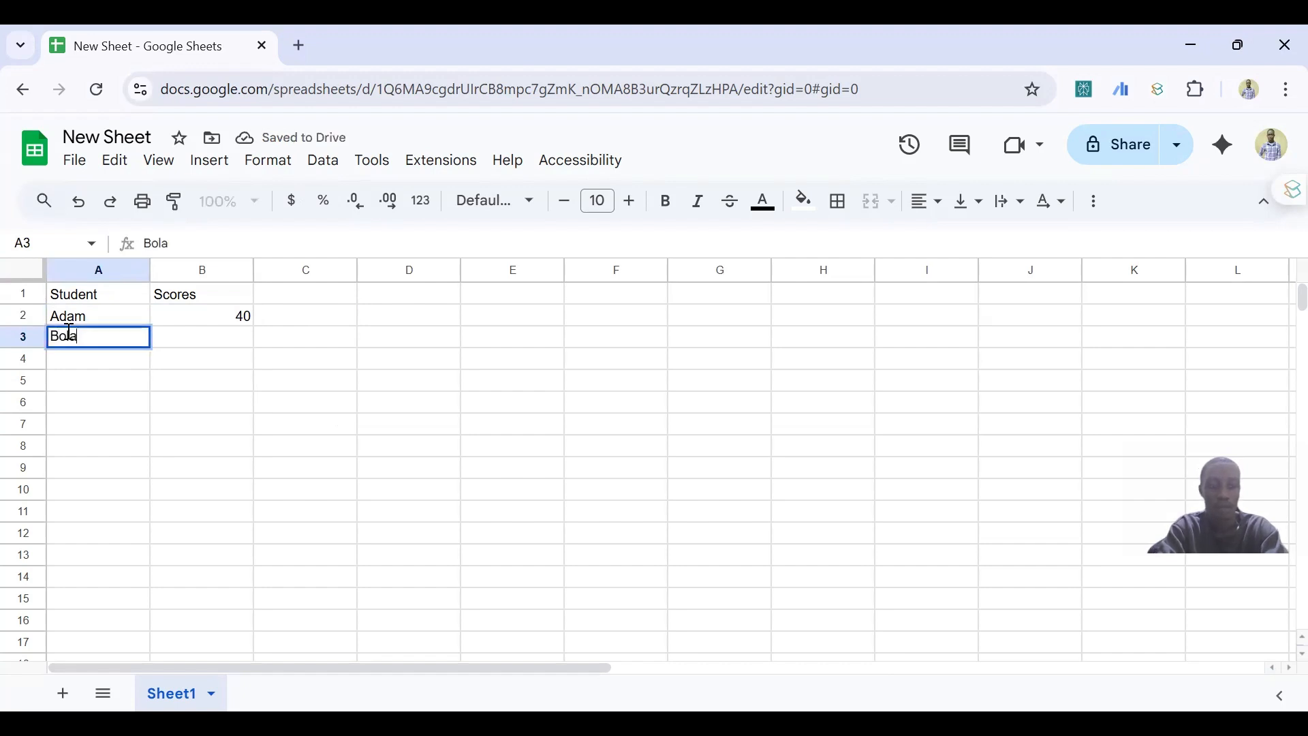
pyautogui.press('Tab')
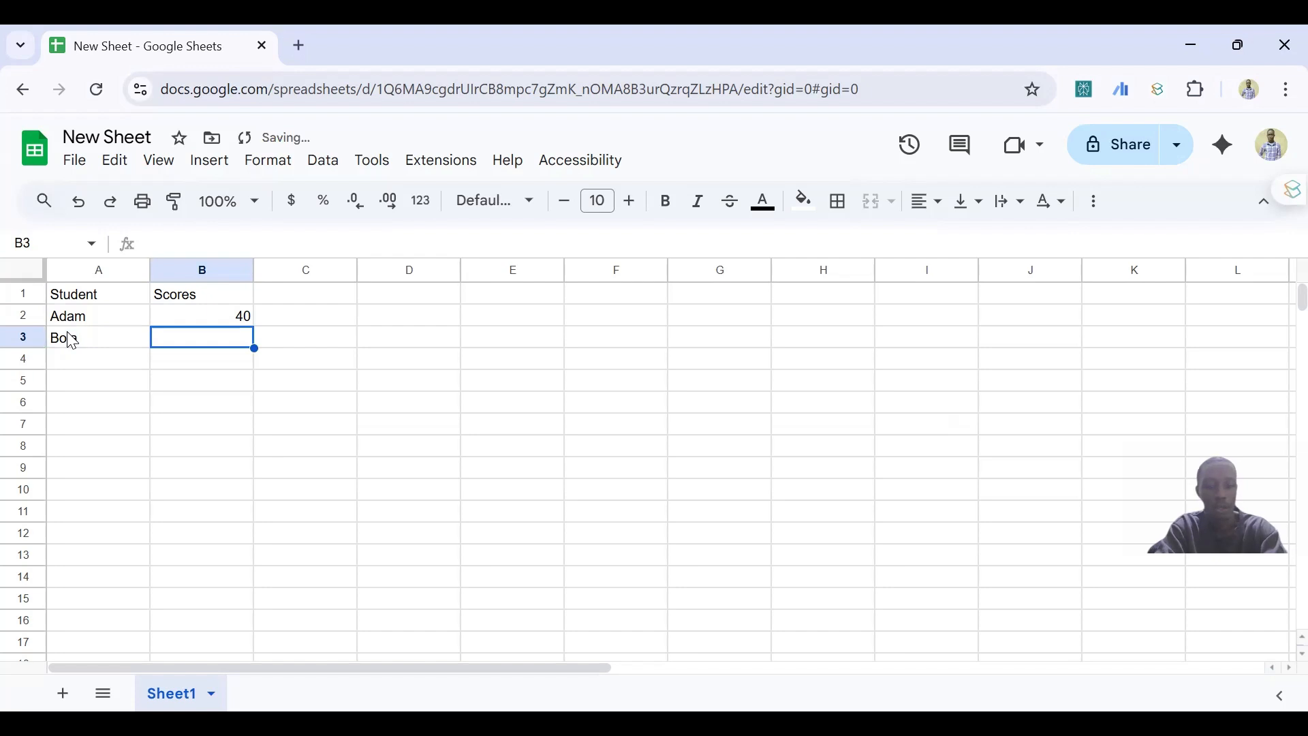
pyautogui.write('50')
pyautogui.press('Return')
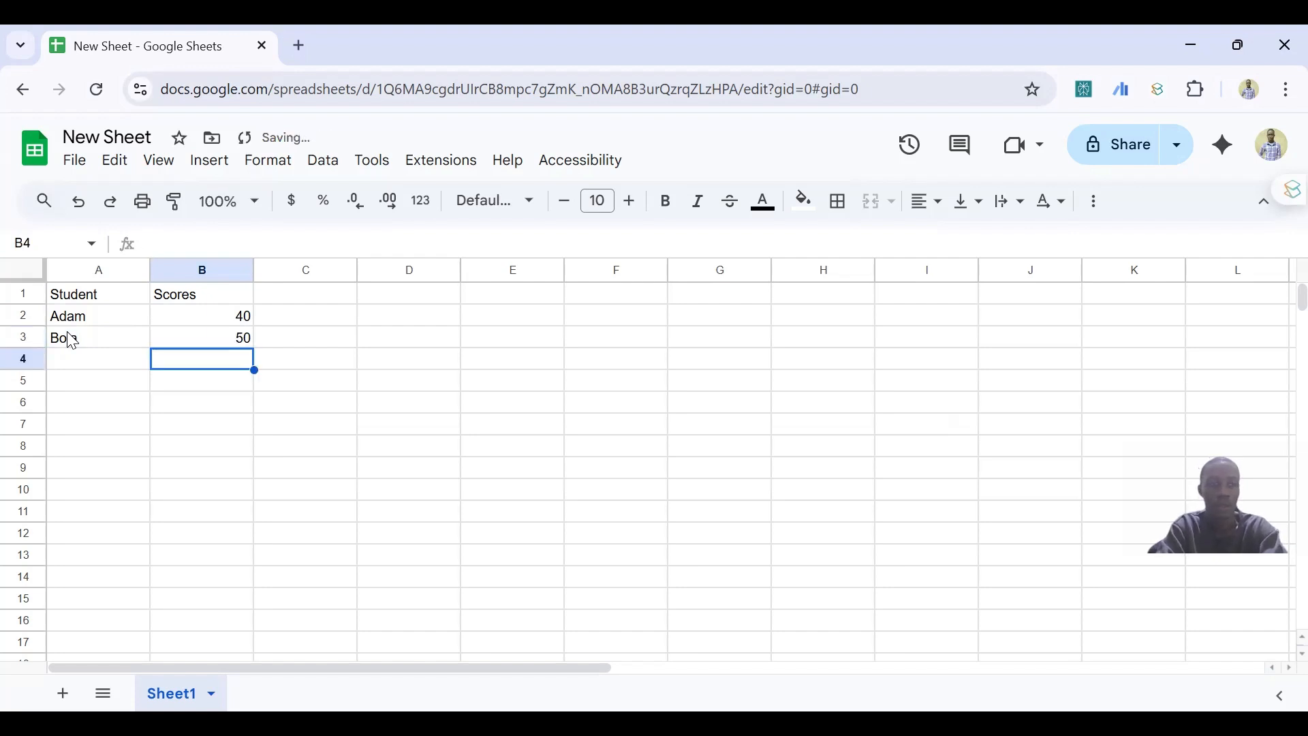
# Add the third record in row 4 with the student's name in A4 and a score of 60 in B4
pyautogui.click(77, 364)
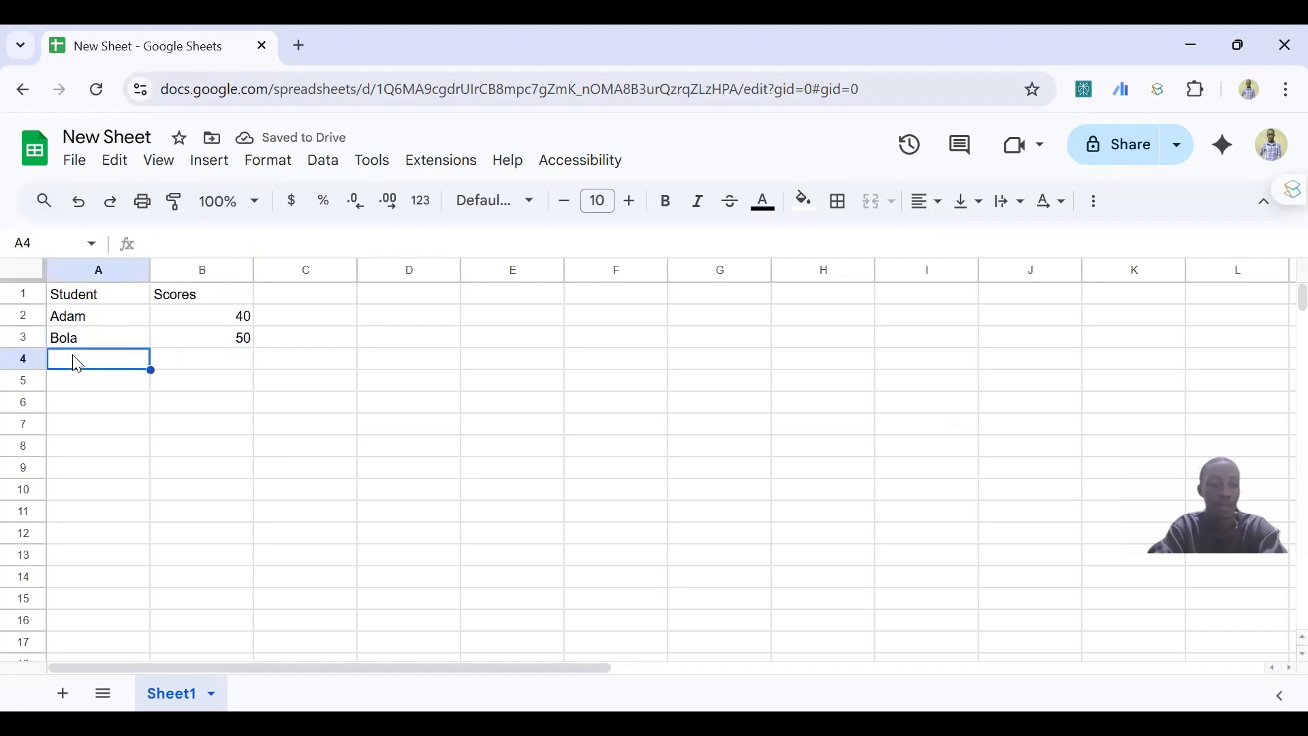
pyautogui.write('Chine')
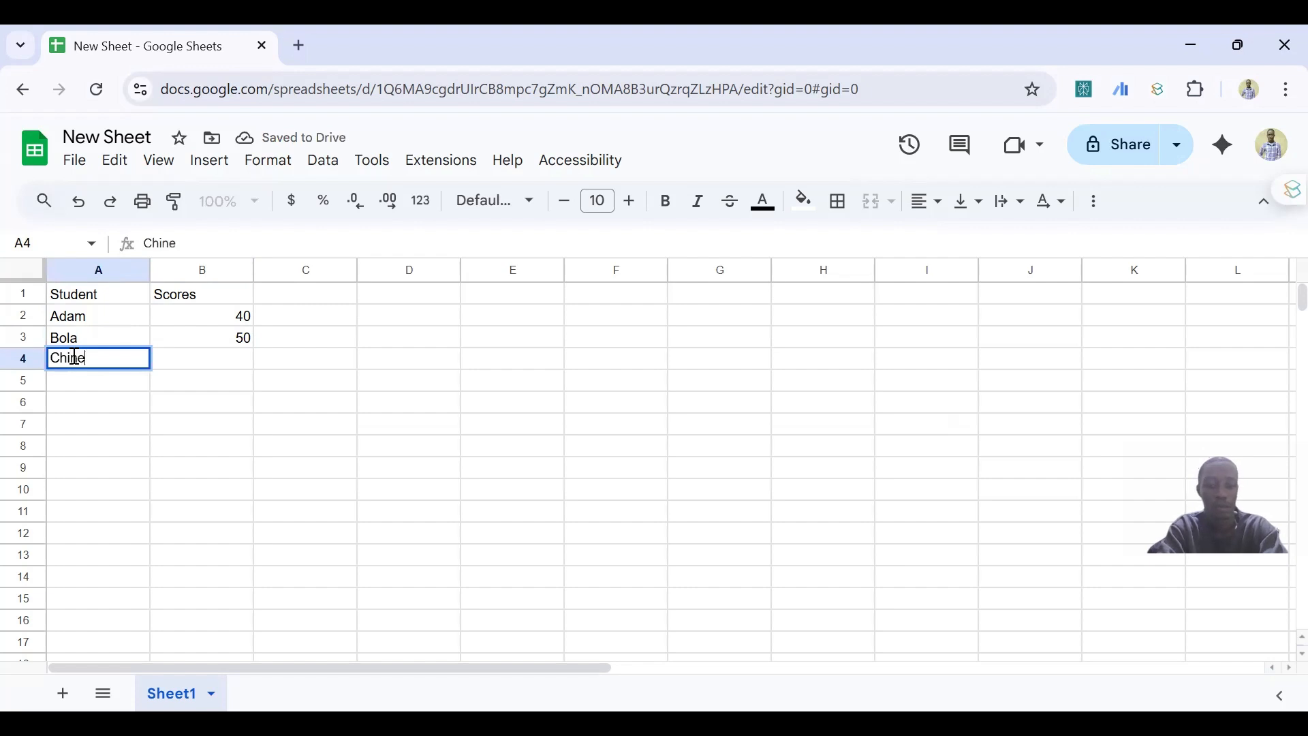
pyautogui.write('du')
pyautogui.press('Tab')
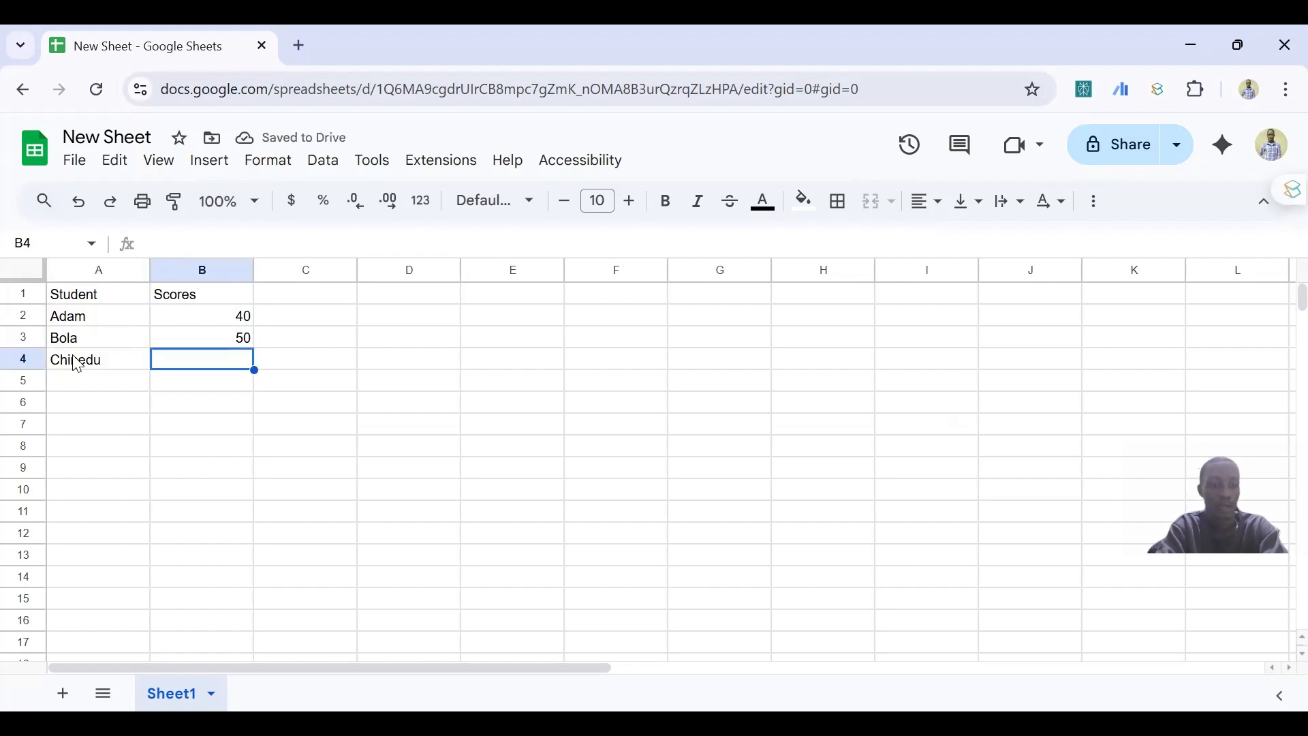
pyautogui.write('6')
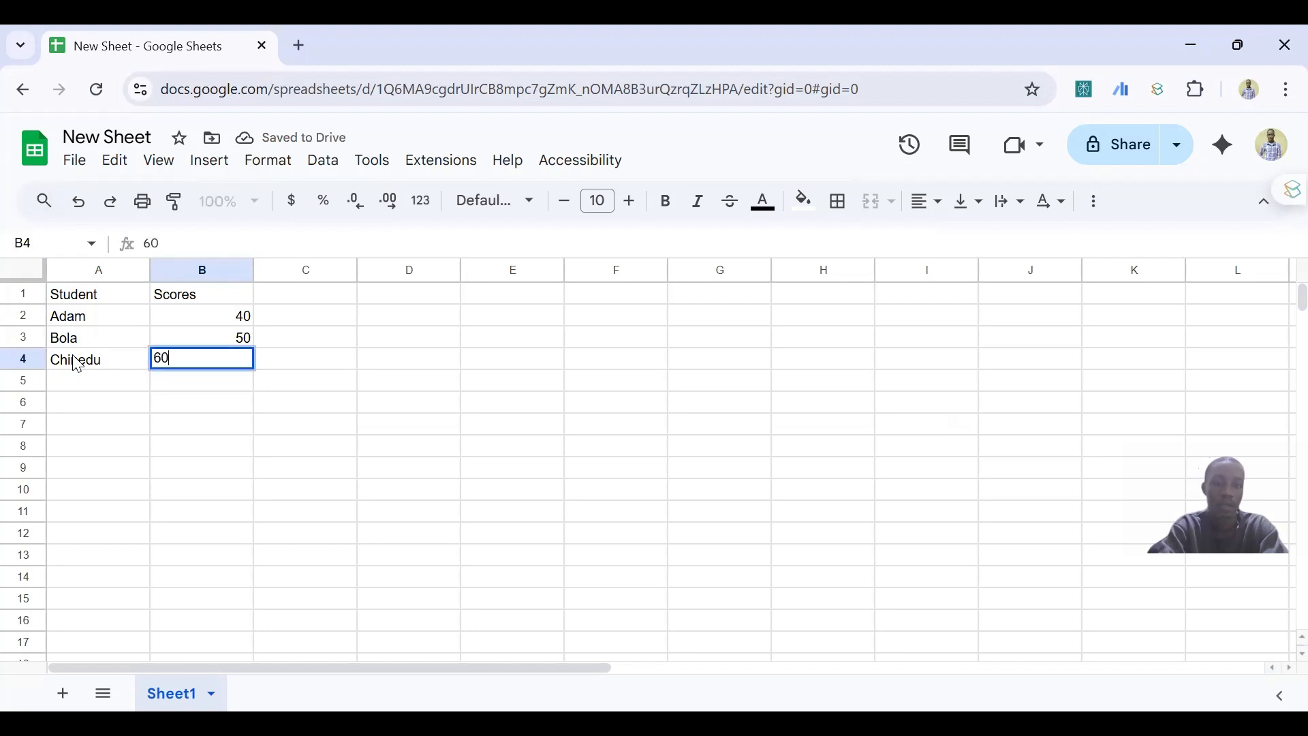
pyautogui.write('0')
pyautogui.press('Return')
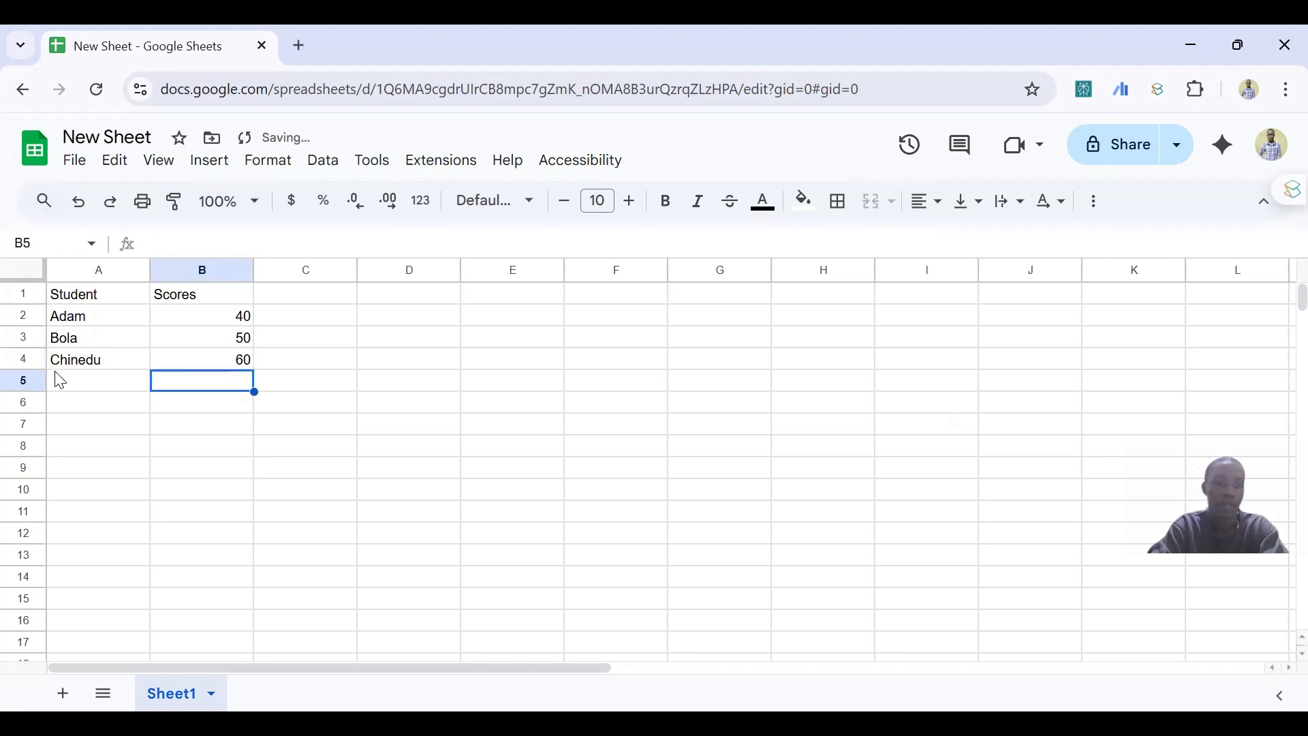
# Add the fourth record in row 5 with the student's name in A5 and a score of 70 in B5
pyautogui.click(56, 371)
pyautogui.click(60, 380)
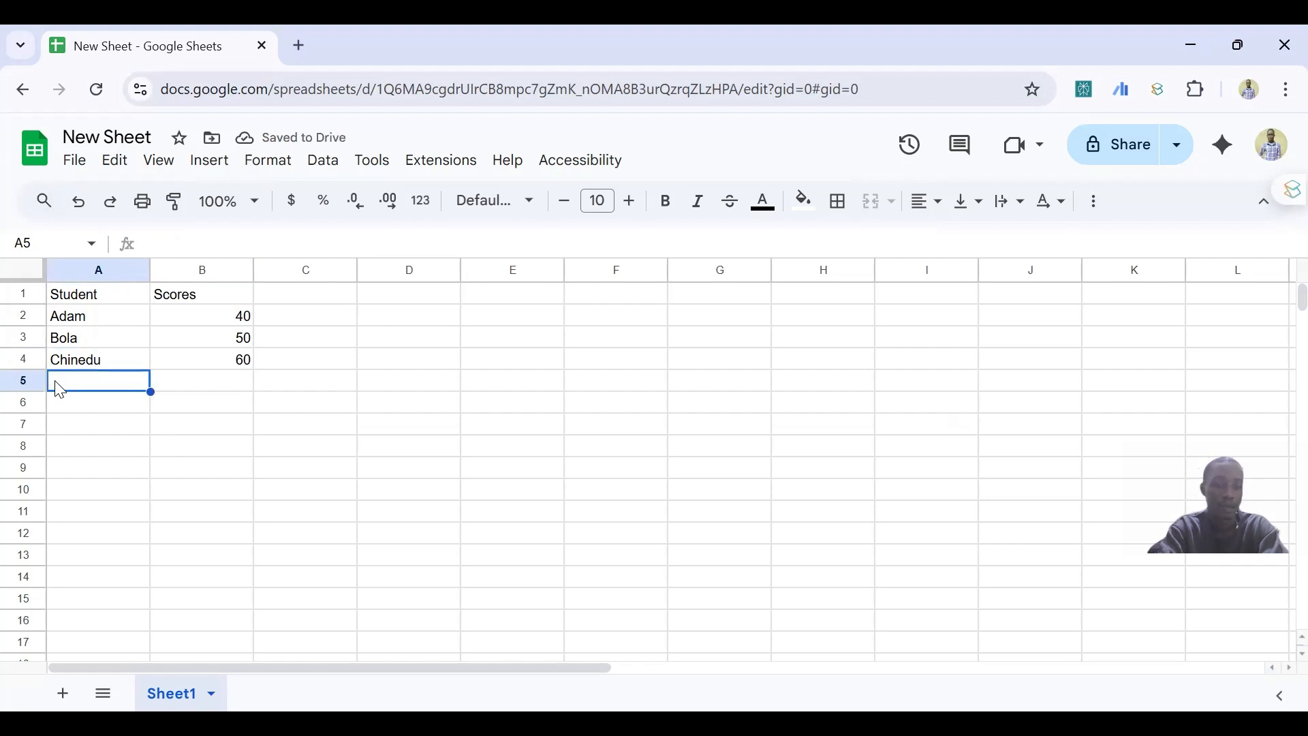
pyautogui.write('Daniel')
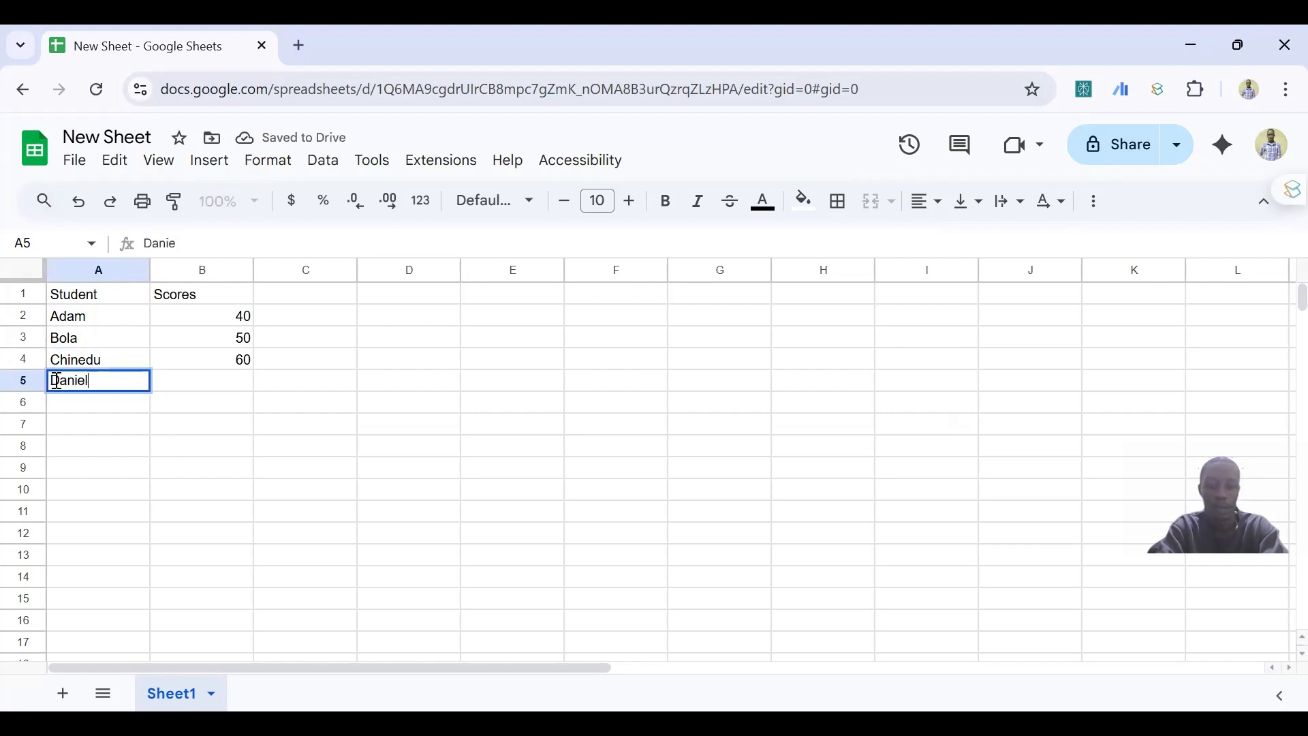
pyautogui.press('Tab')
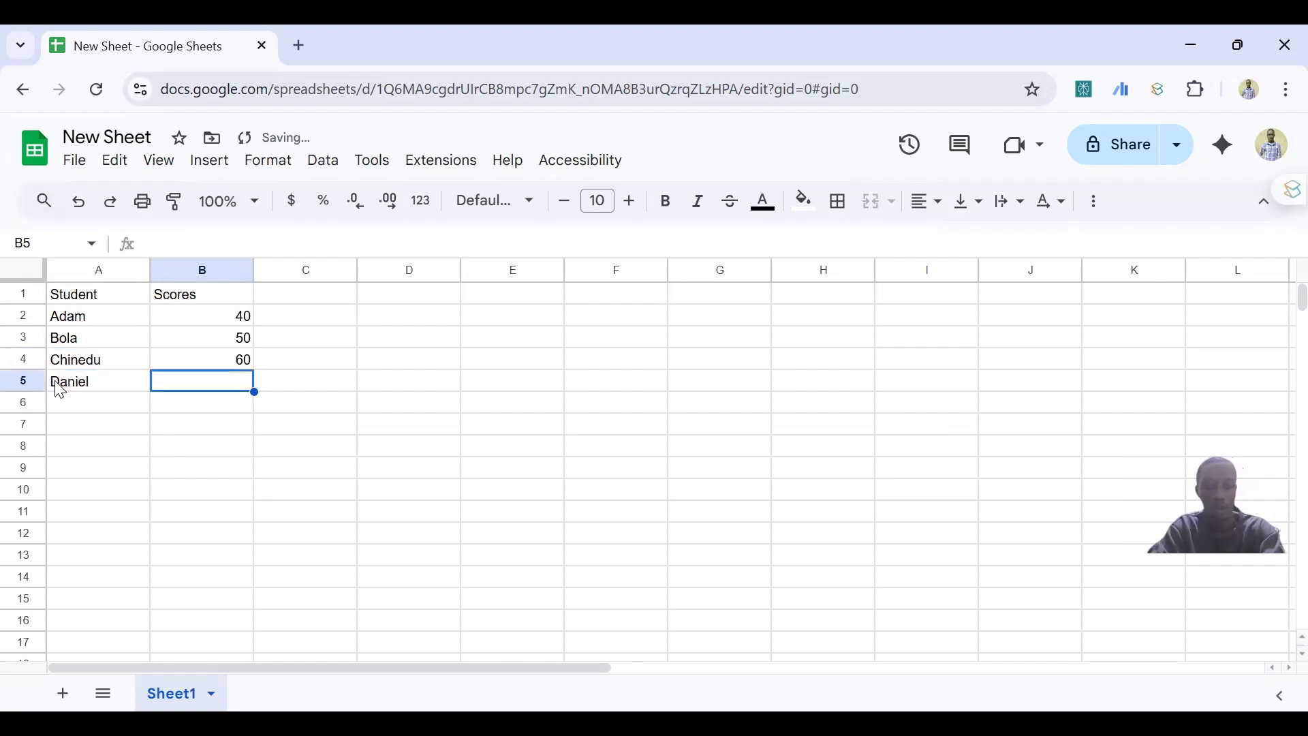
pyautogui.write('70')
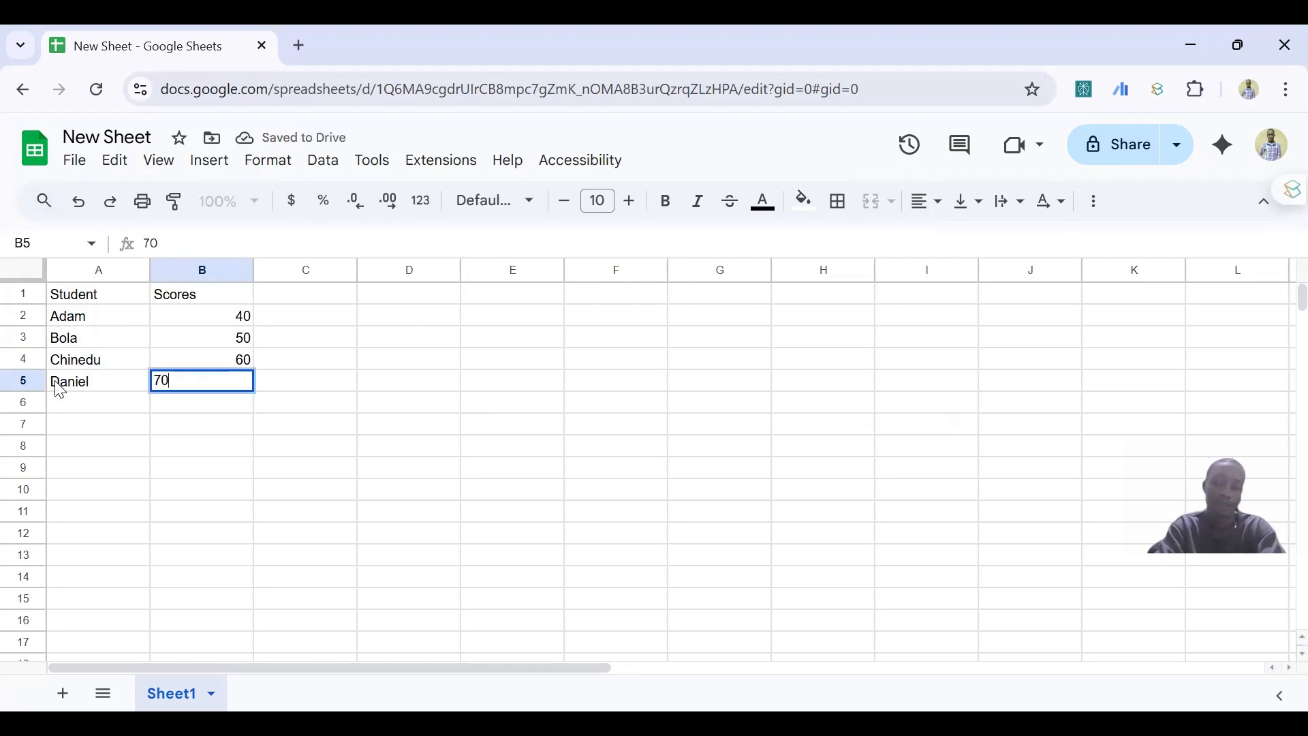
pyautogui.press('Return')
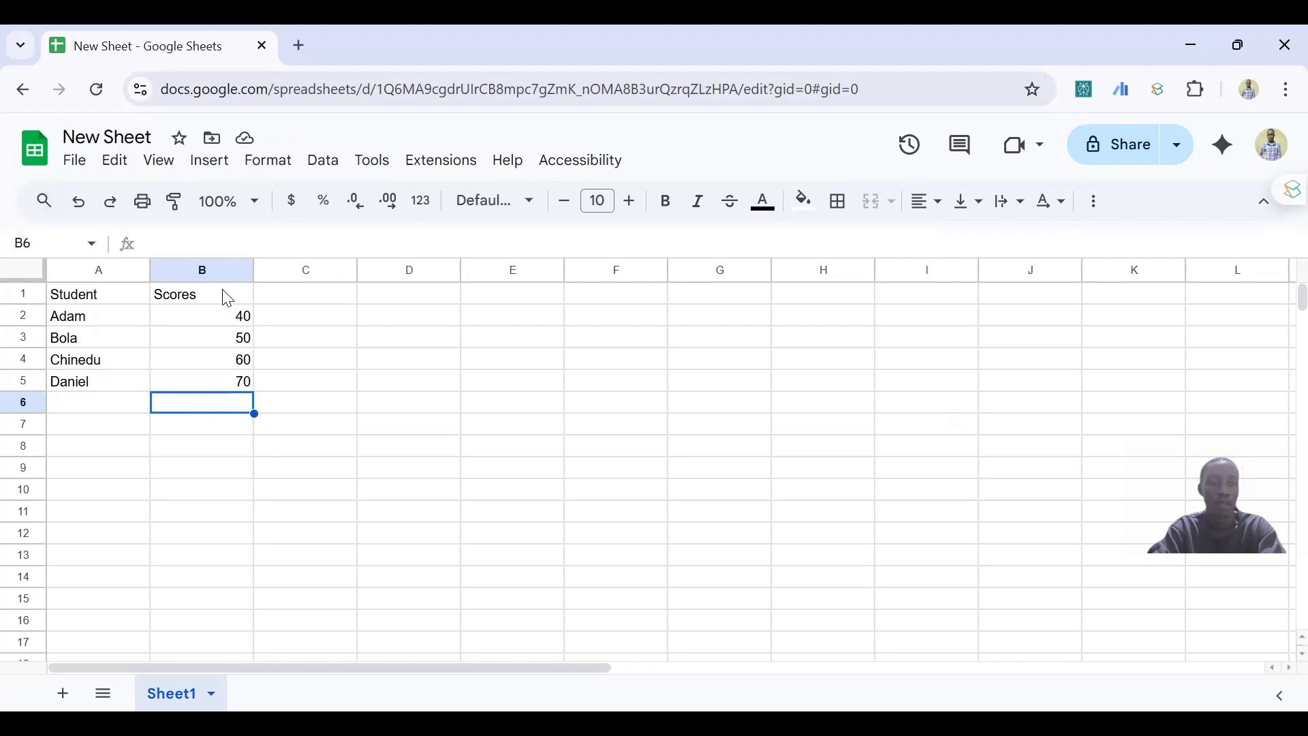
# Label A6 "Average Score" and calculate the average of the scores in B6 with =AVERAGE(B2:B5)
pyautogui.click(95, 413)
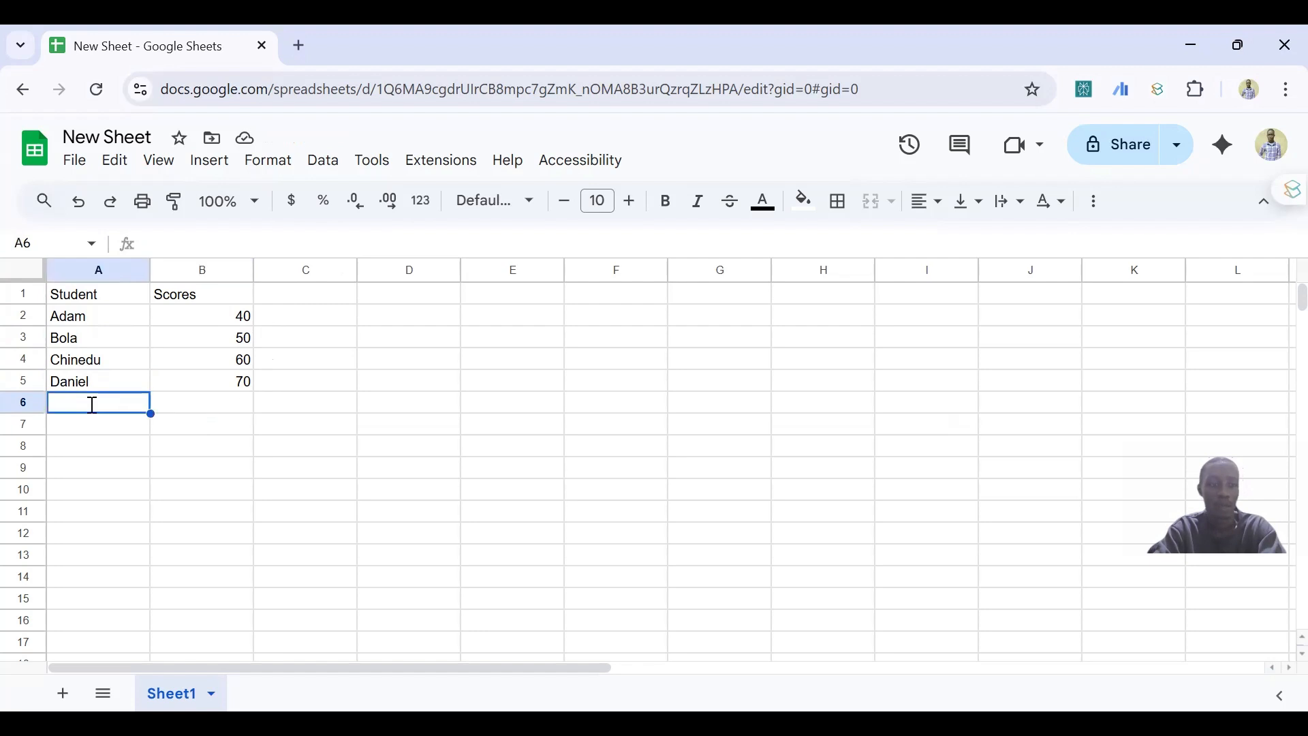
pyautogui.write('Average Score')
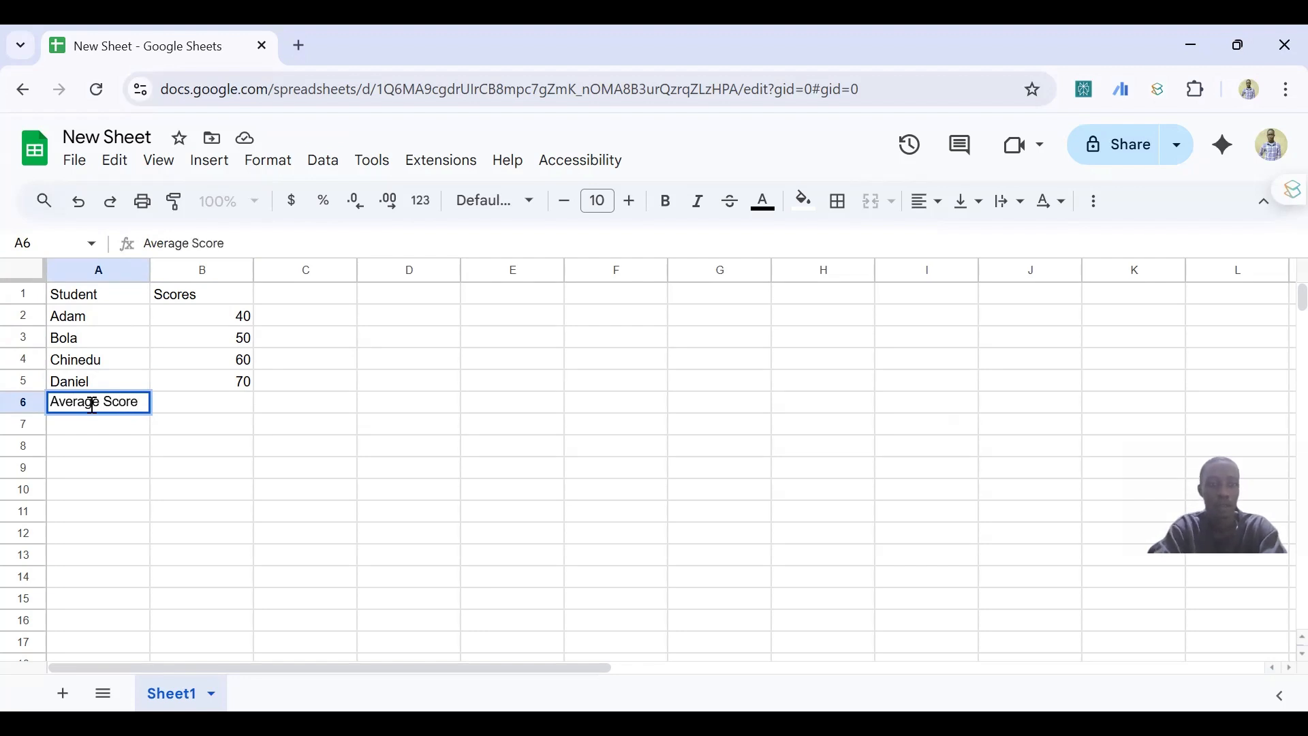
pyautogui.press('Tab')
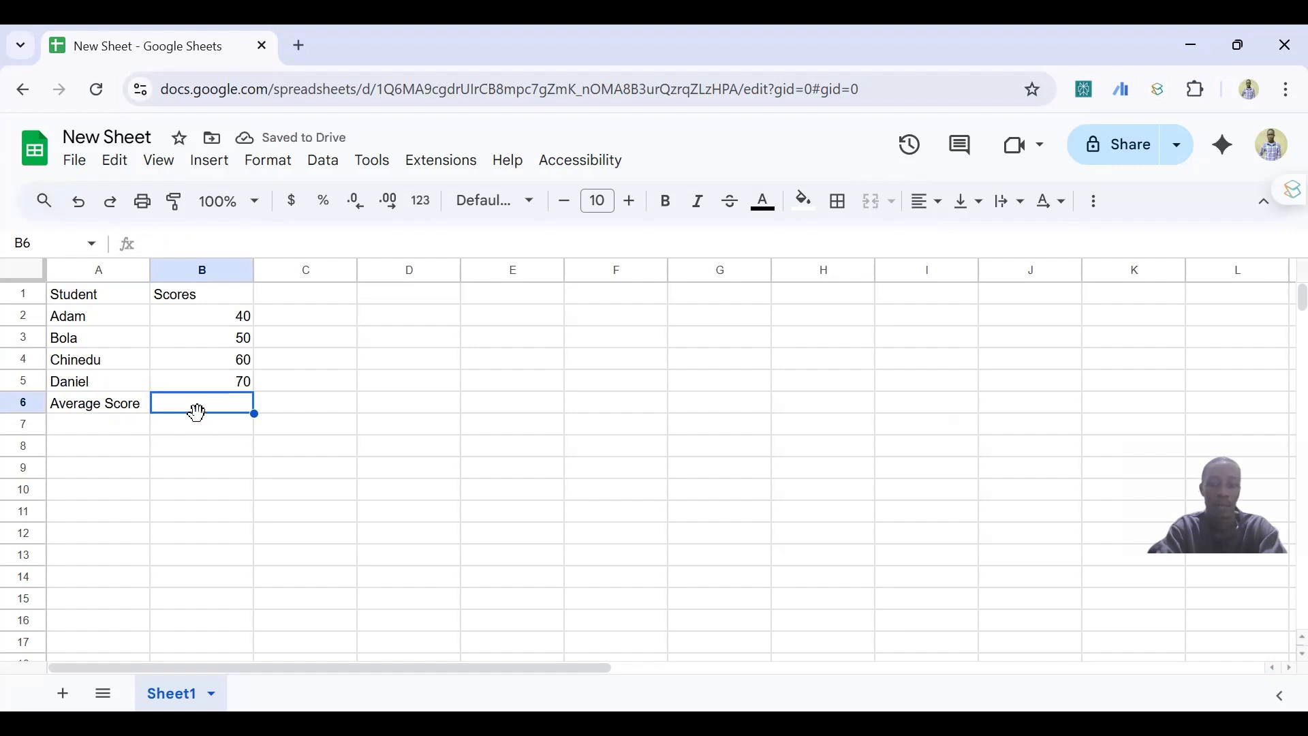
pyautogui.write('=')
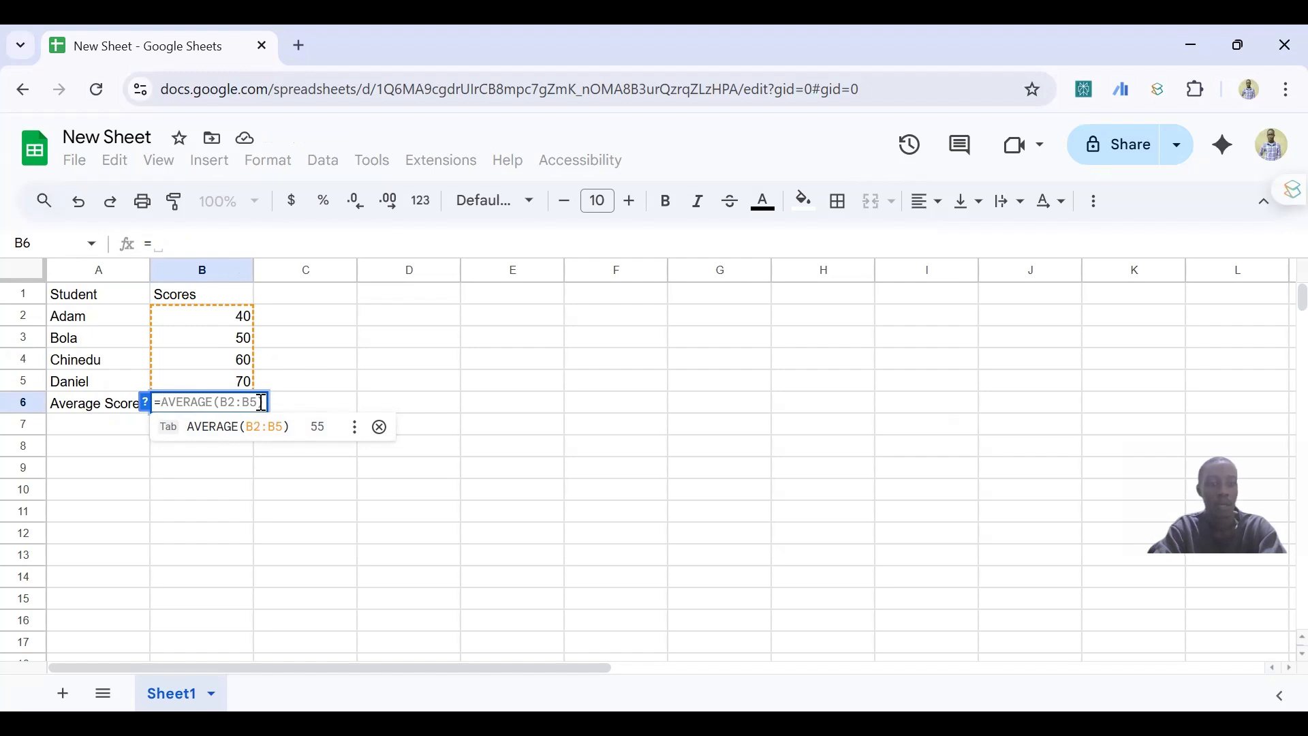
pyautogui.press('Tab')
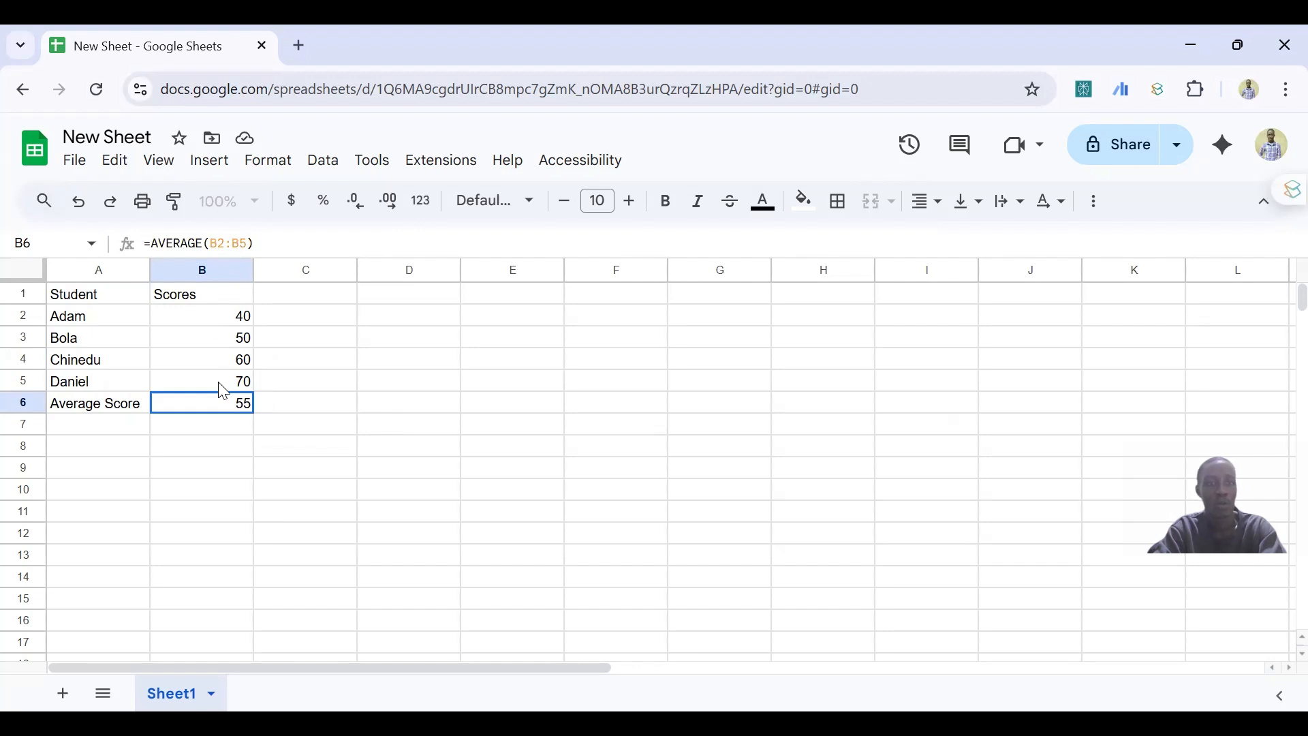
pyautogui.click(338, 413)
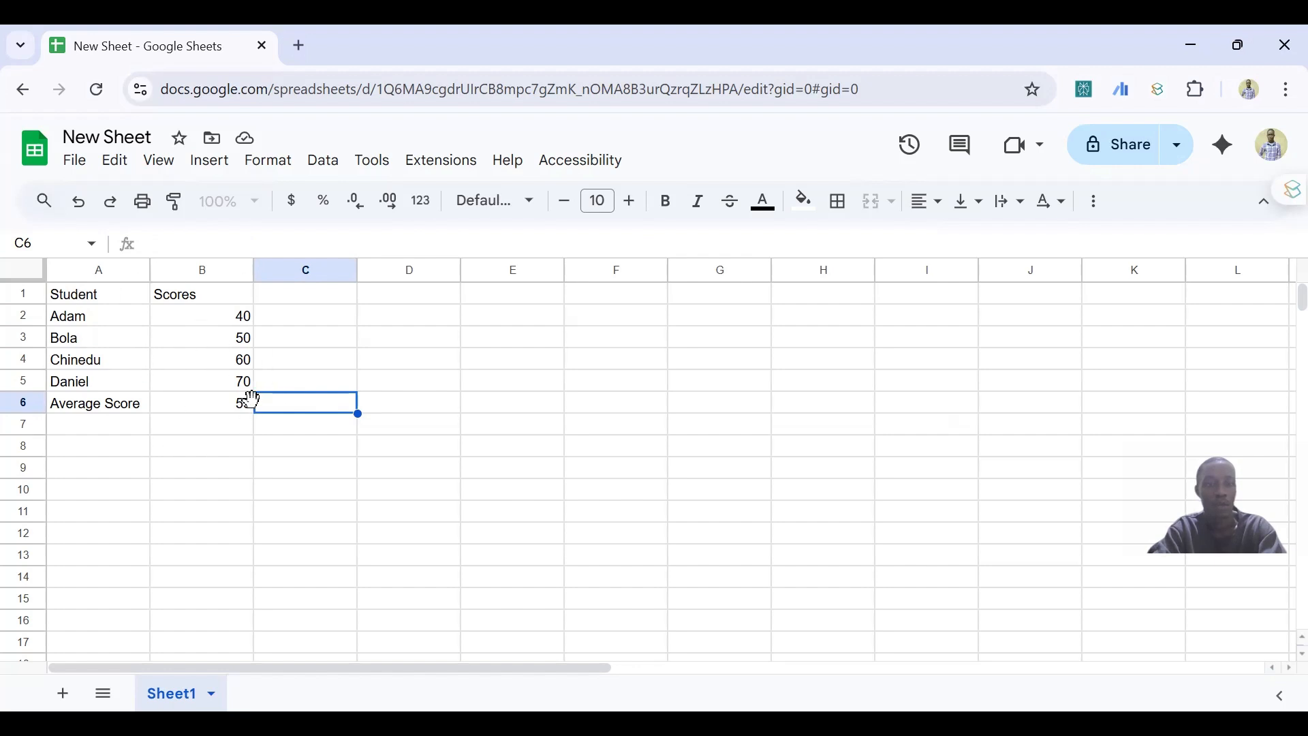
# Set the spreadsheet's general access to "Anyone with the link" in the sharing settings and examine the available link roles
pyautogui.click(1178, 154)
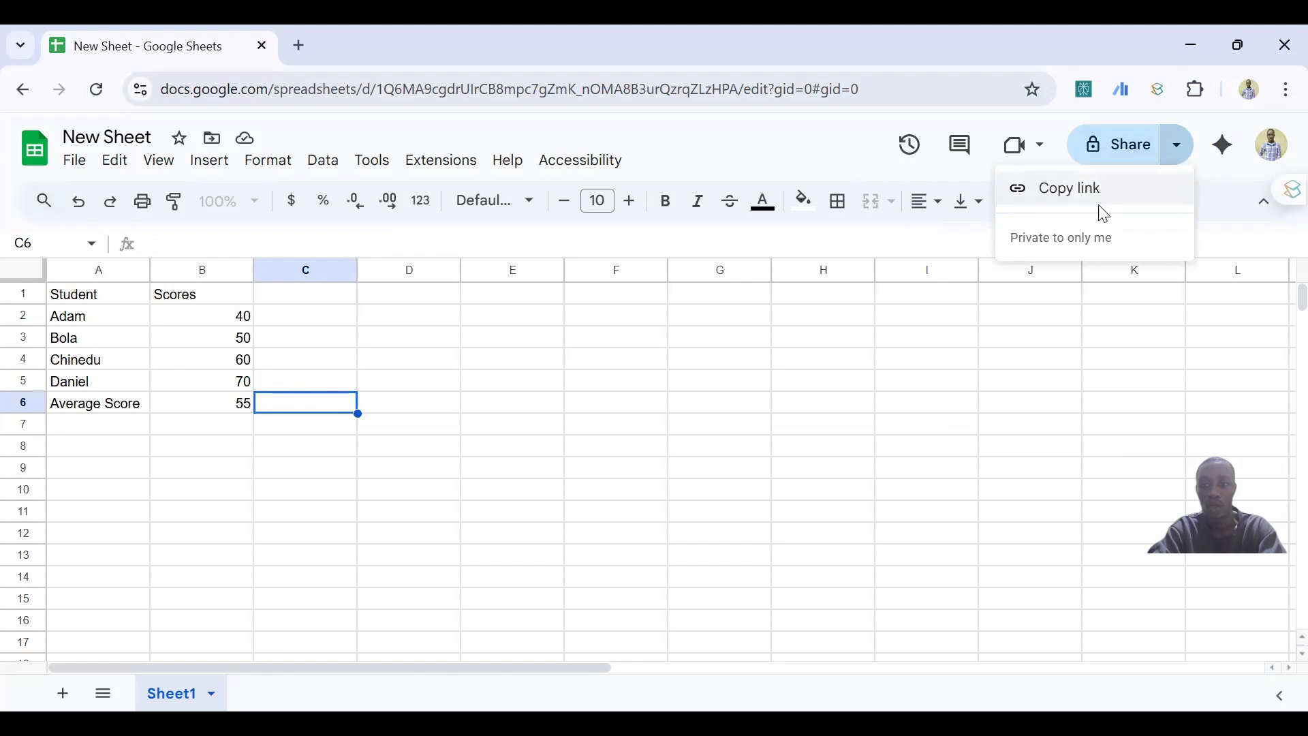
pyautogui.click(1135, 143)
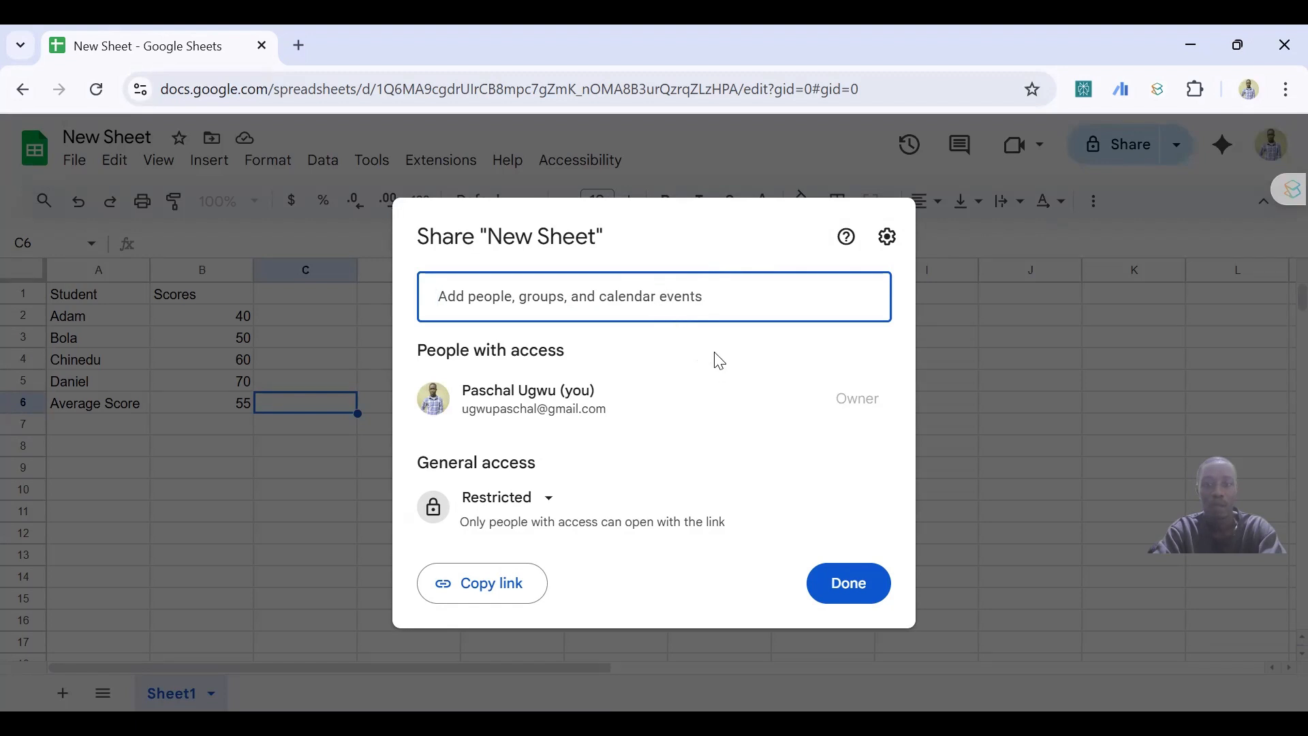
pyautogui.click(522, 513)
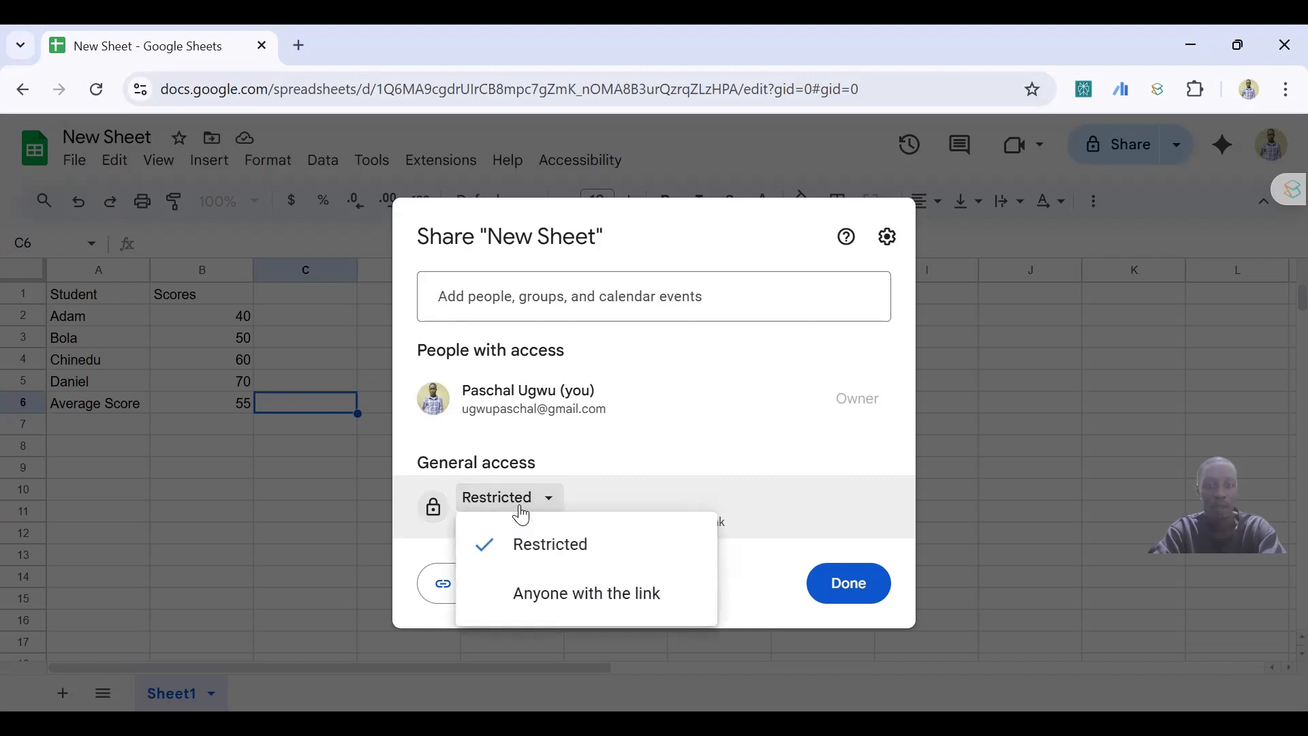
pyautogui.click(607, 607)
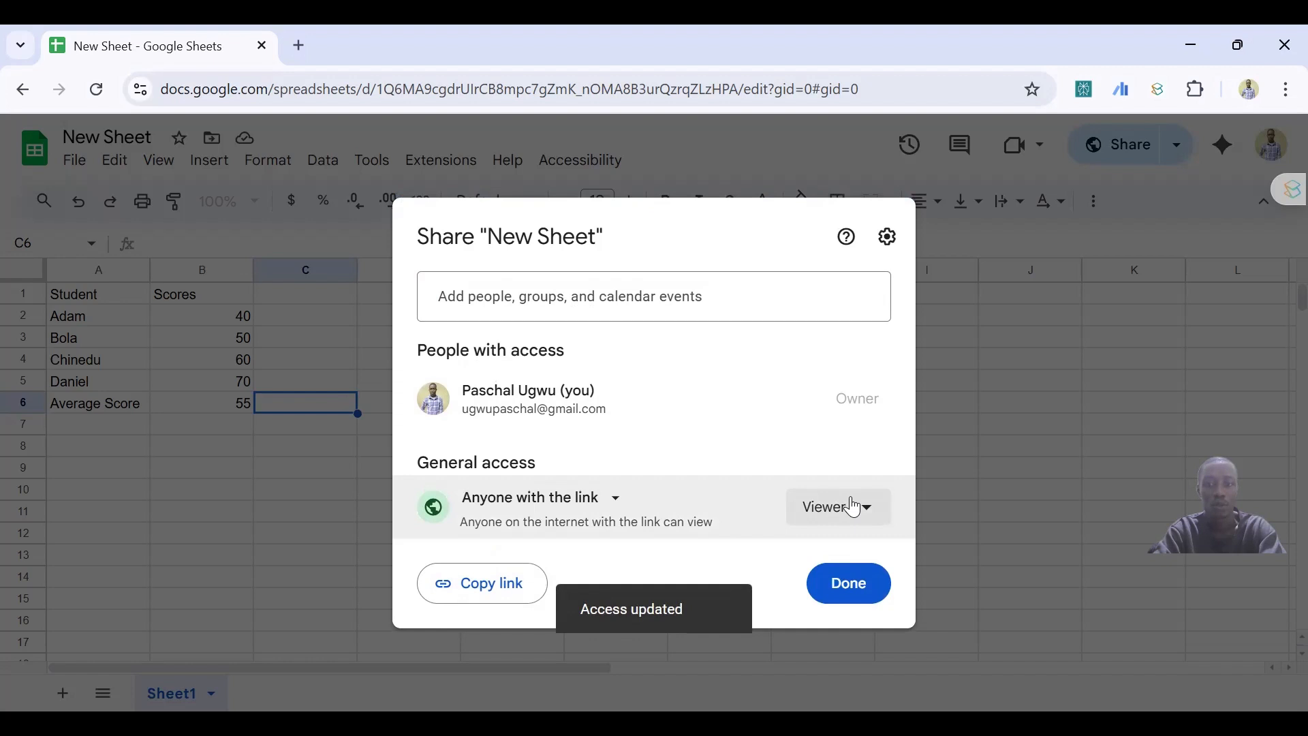
pyautogui.click(853, 507)
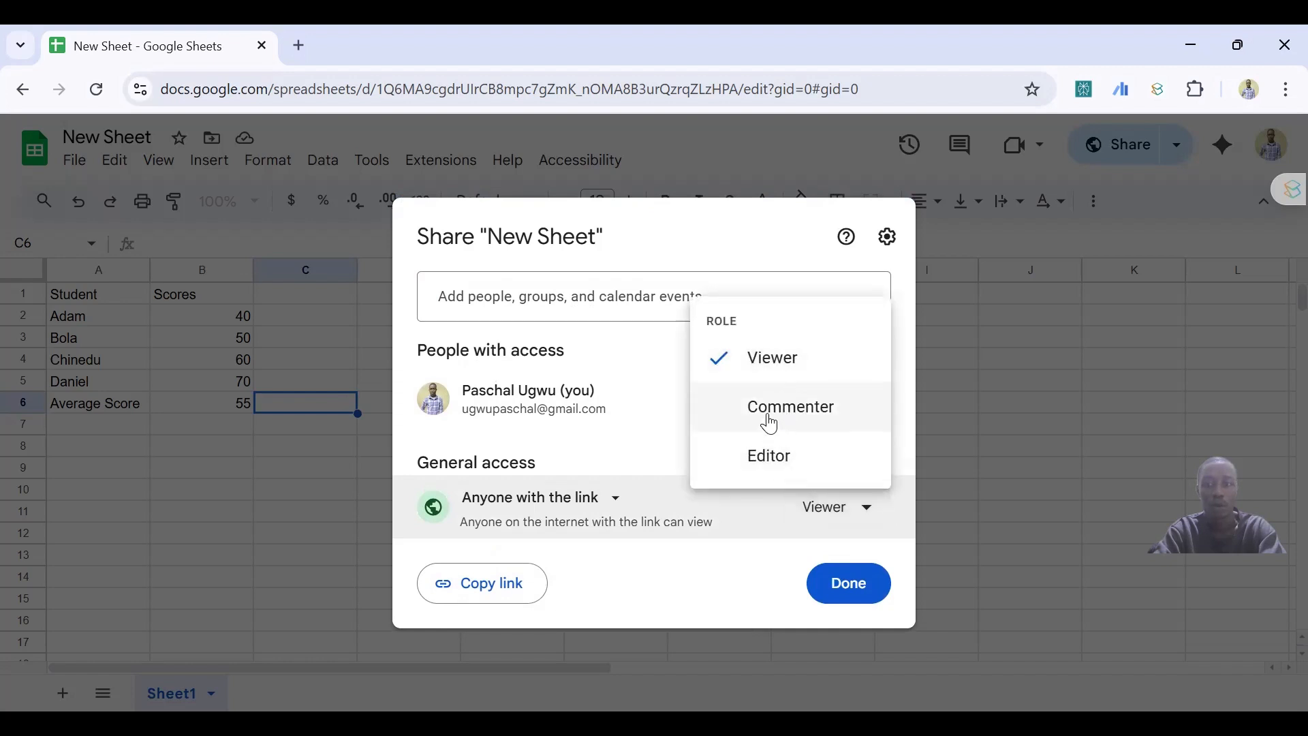
# Return the spreadsheet's general access to "Restricted" and close the sharing settings
pyautogui.click(607, 504)
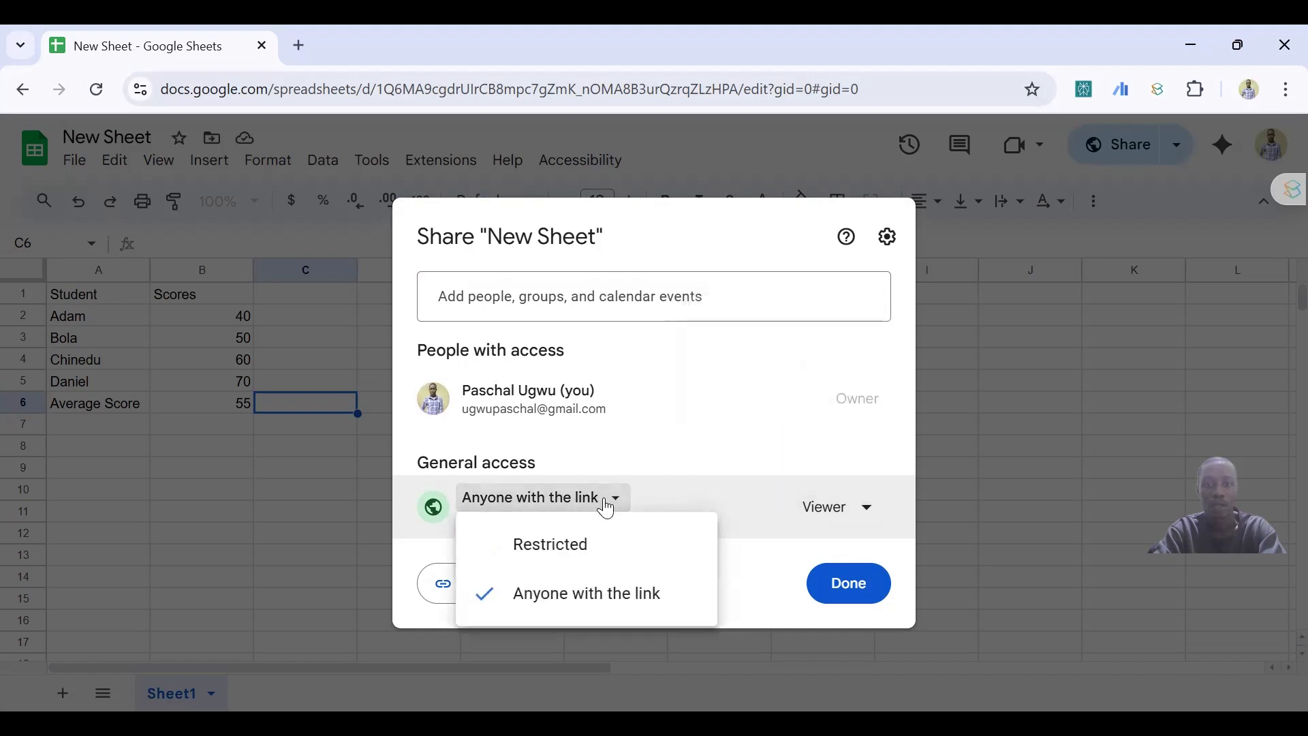
pyautogui.click(579, 549)
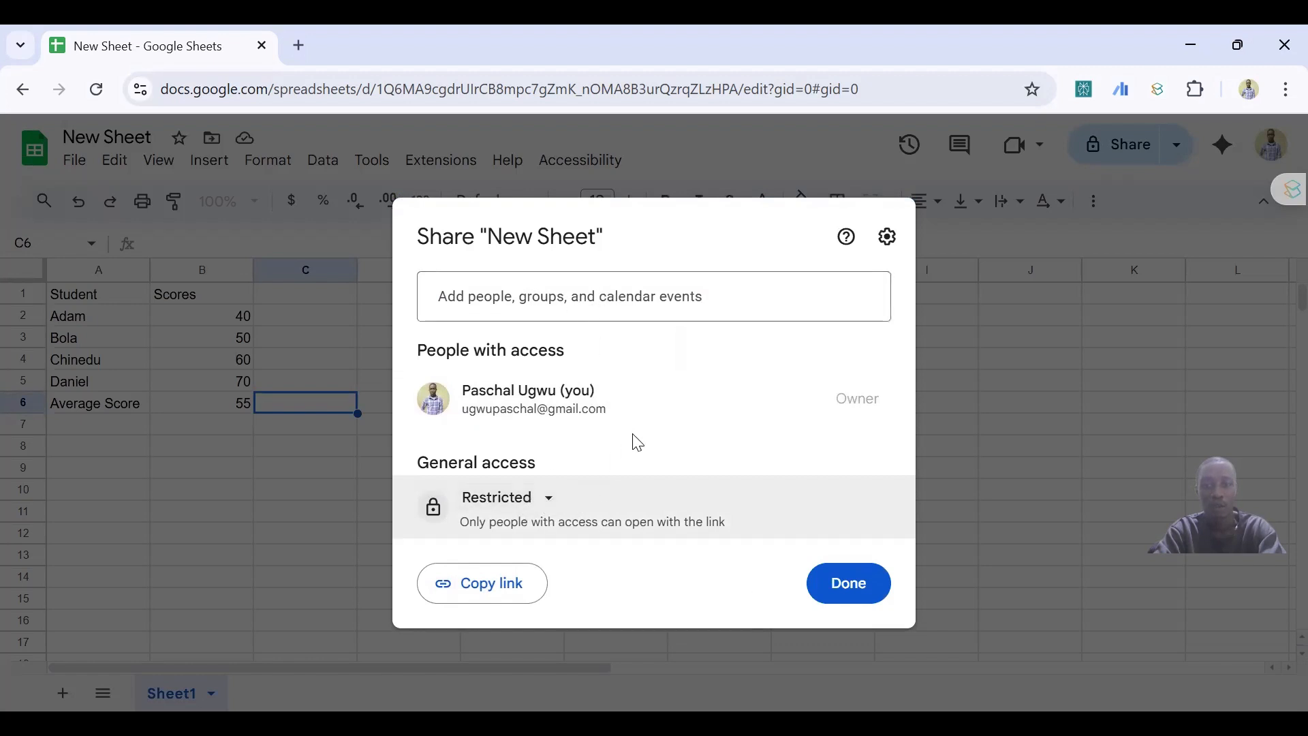
pyautogui.click(828, 583)
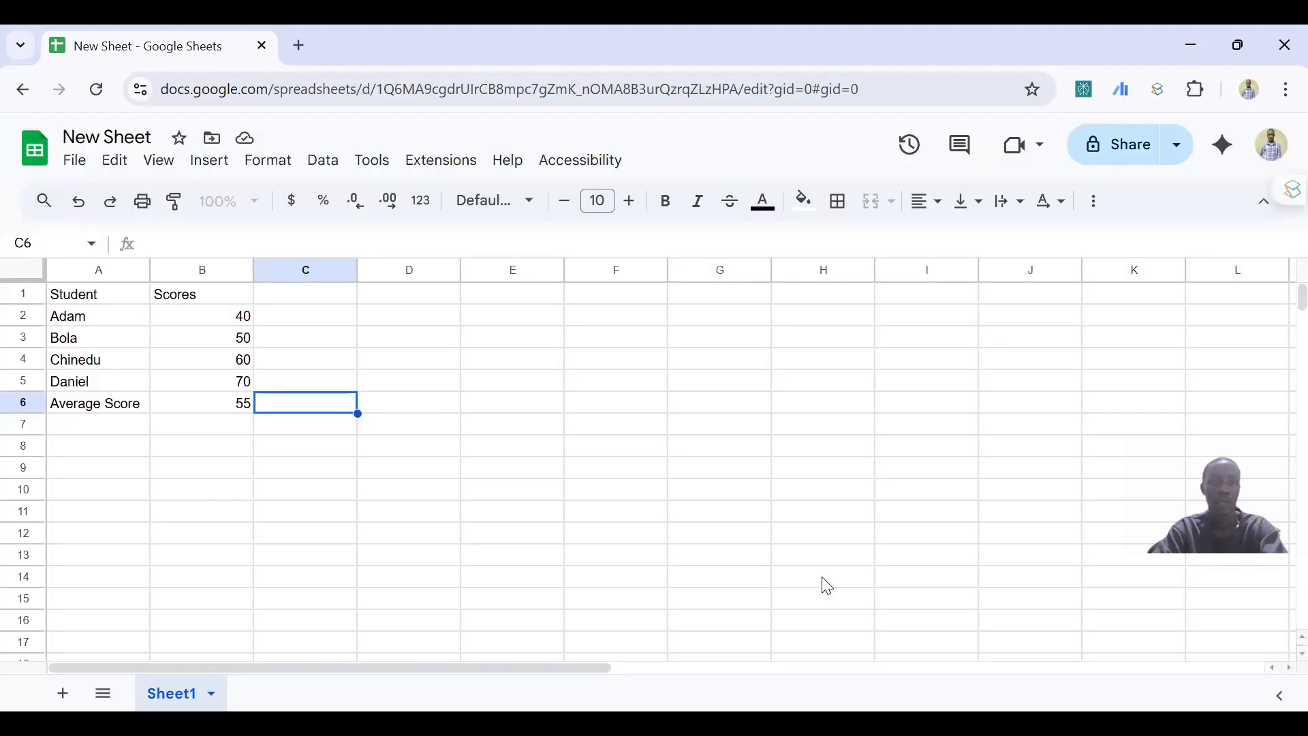